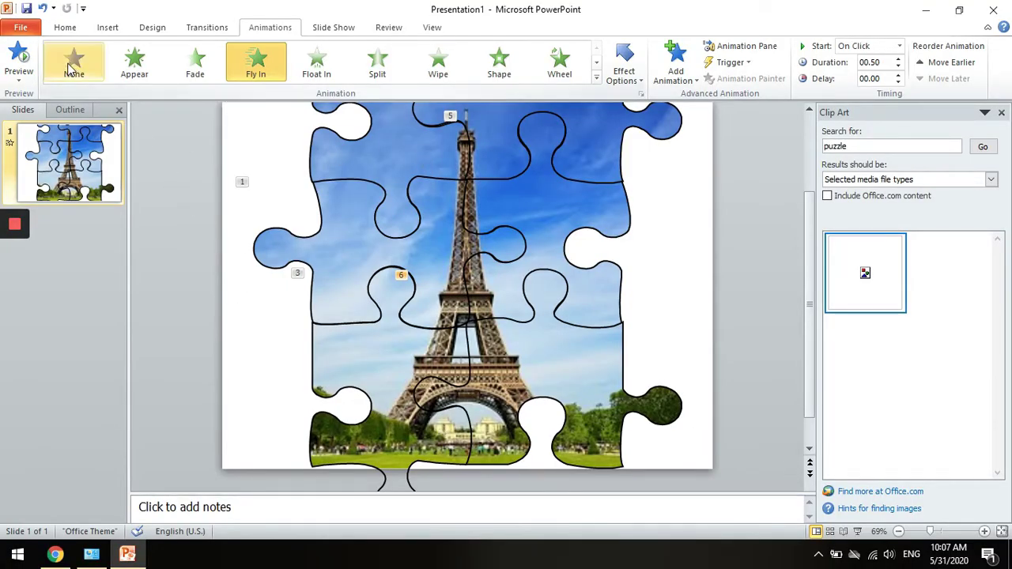
Step: Create a new Blank presentation from the File > New page
left_click(20, 28)
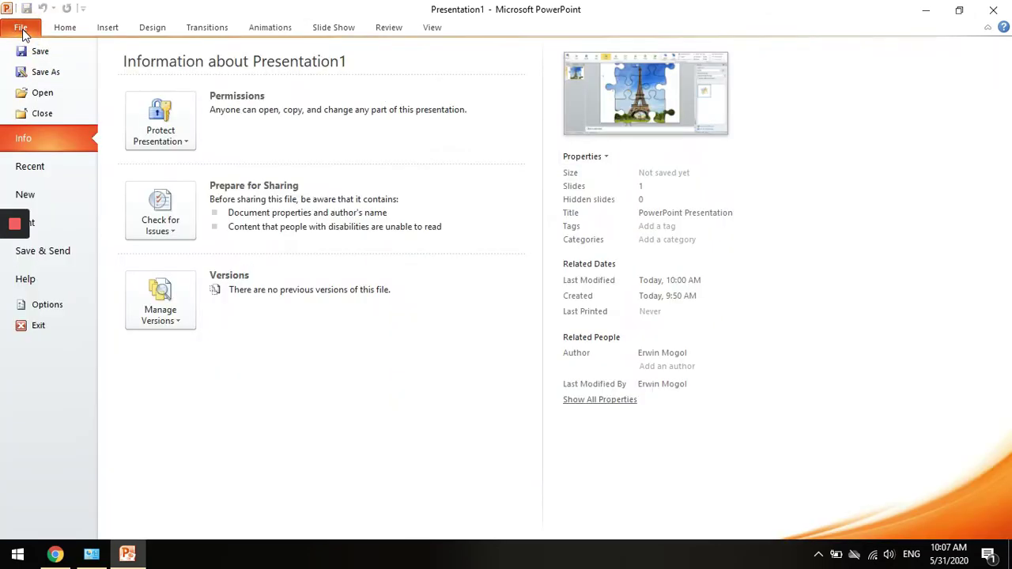
left_click(33, 193)
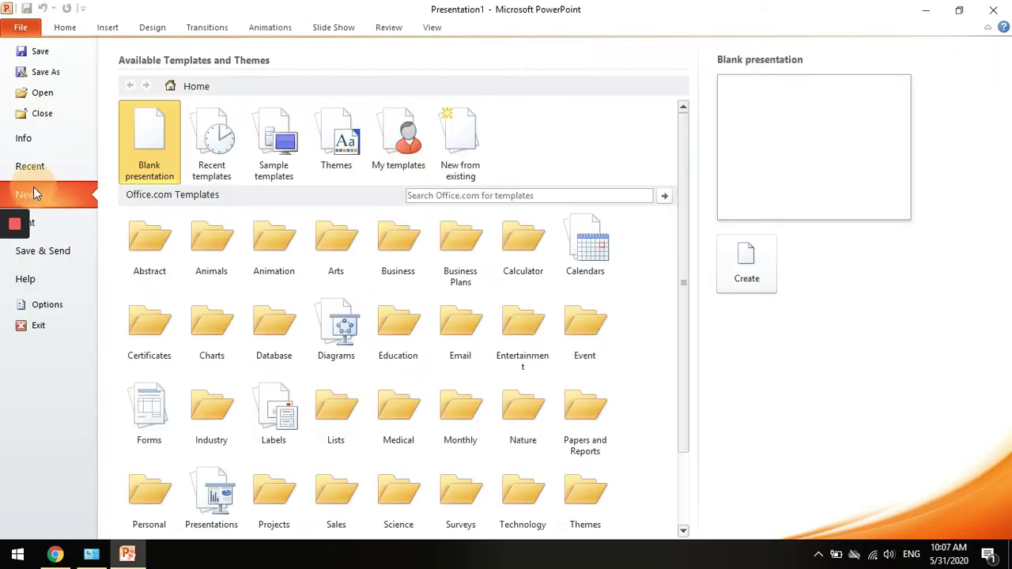
double_click(141, 142)
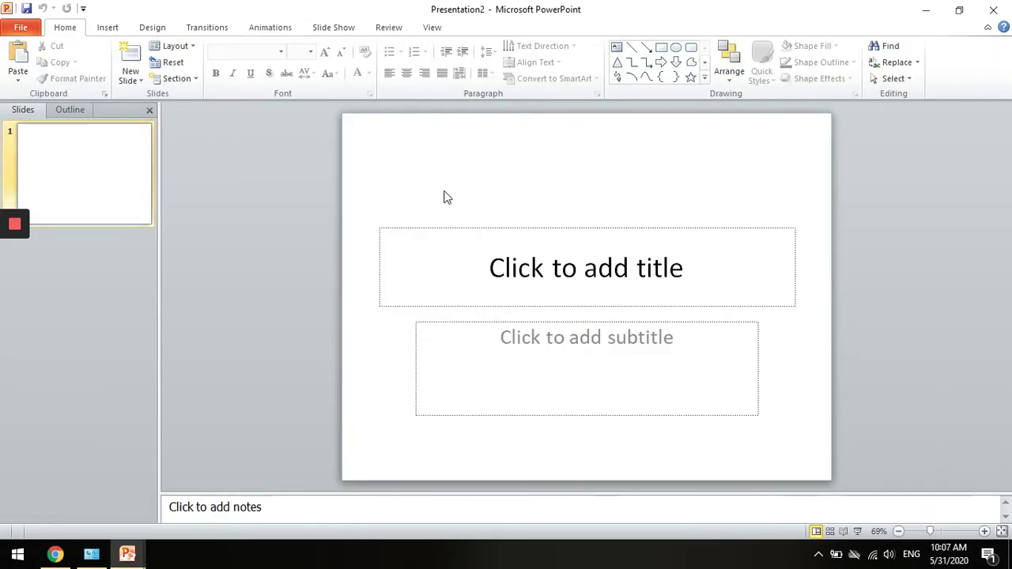
Step: Delete the title and subtitle placeholders from the first slide
left_click(455, 229)
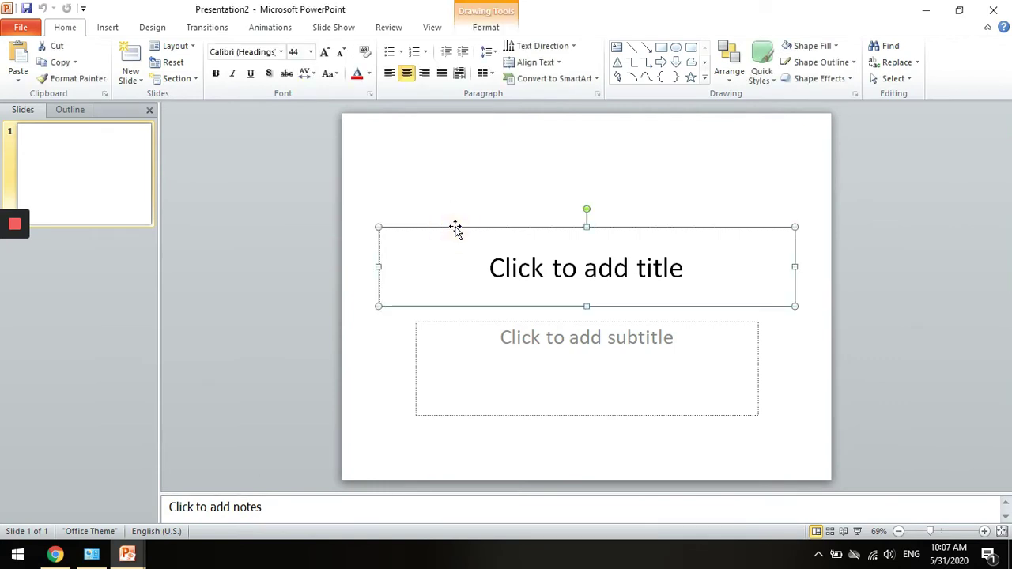
key("Delete")
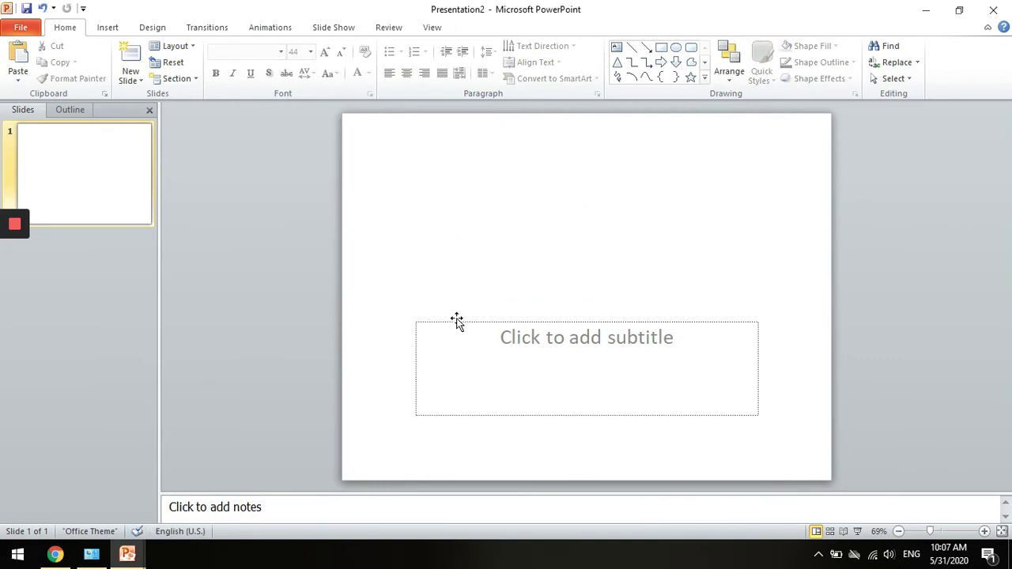
left_click(457, 319)
key("Delete")
left_click(463, 262)
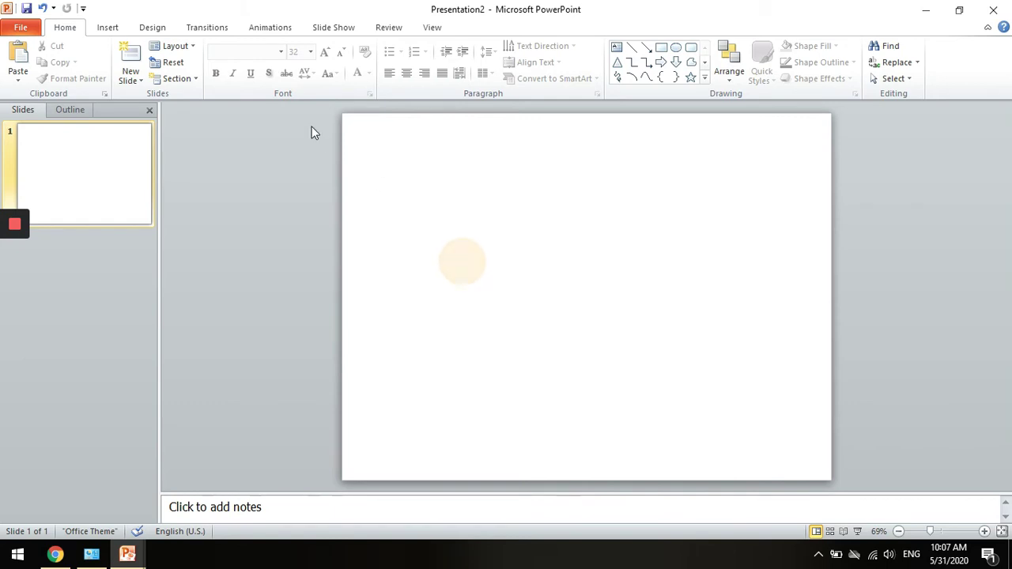
Step: Set the slide's Format Background to a picture fill using the eiffel-tower image file
left_click(471, 192)
right_click(472, 193)
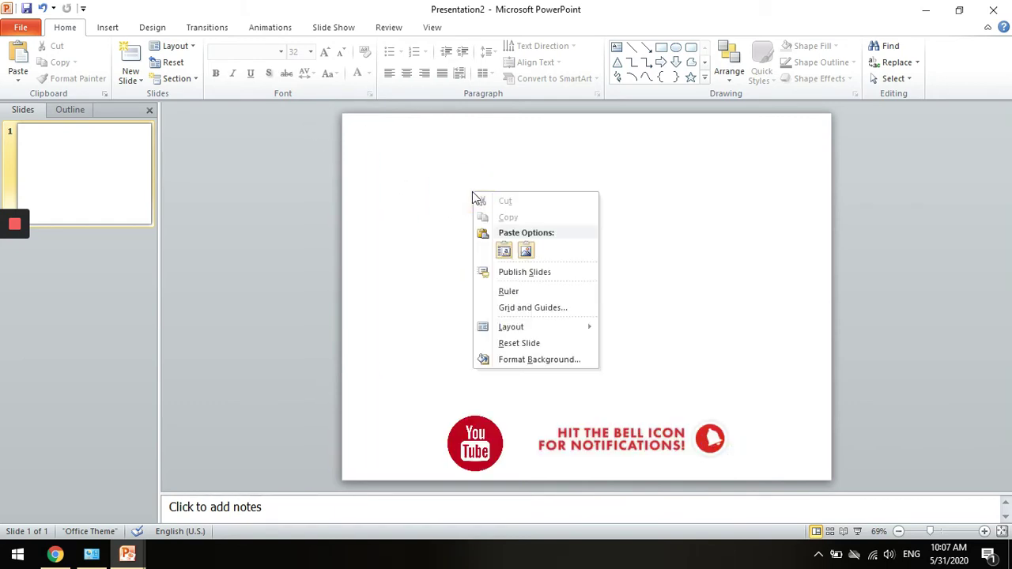
left_click(533, 359)
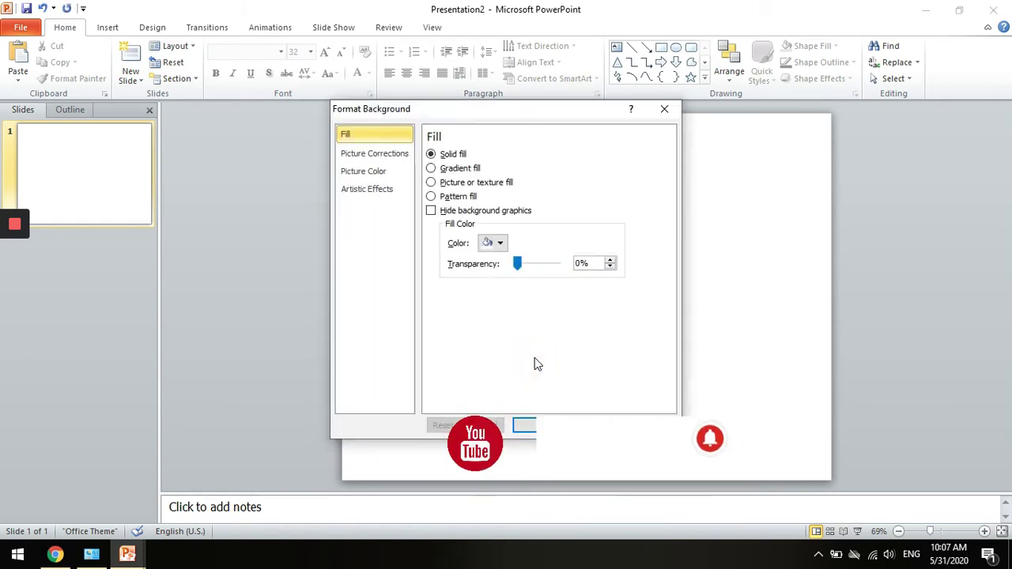
left_click(466, 183)
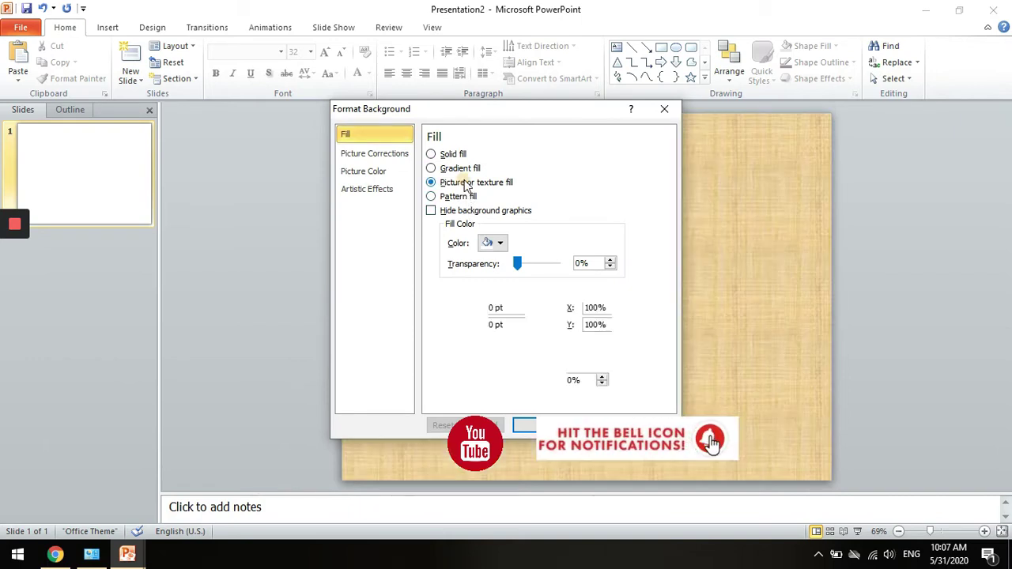
left_click(467, 261)
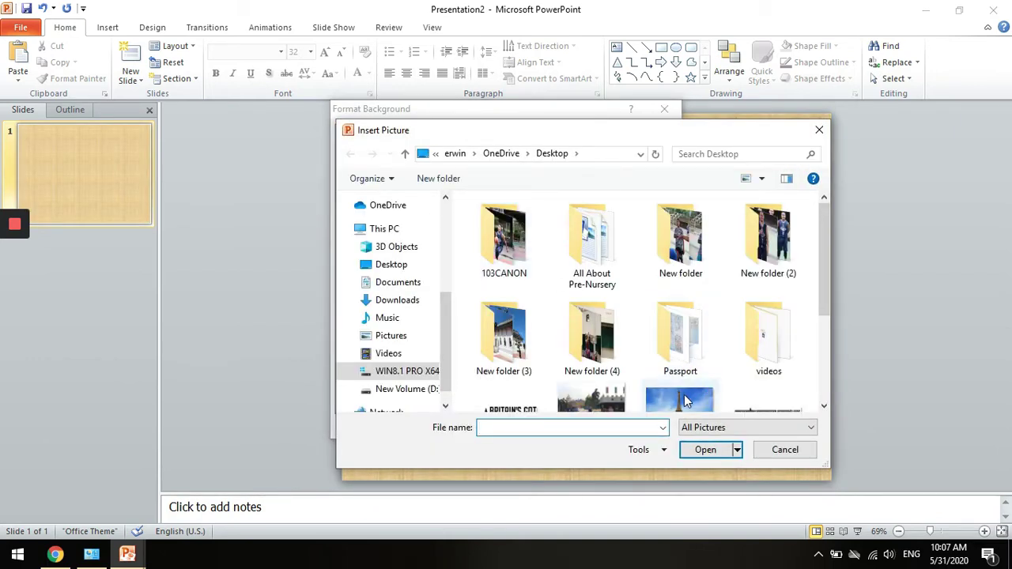
left_click(684, 395)
left_click(704, 448)
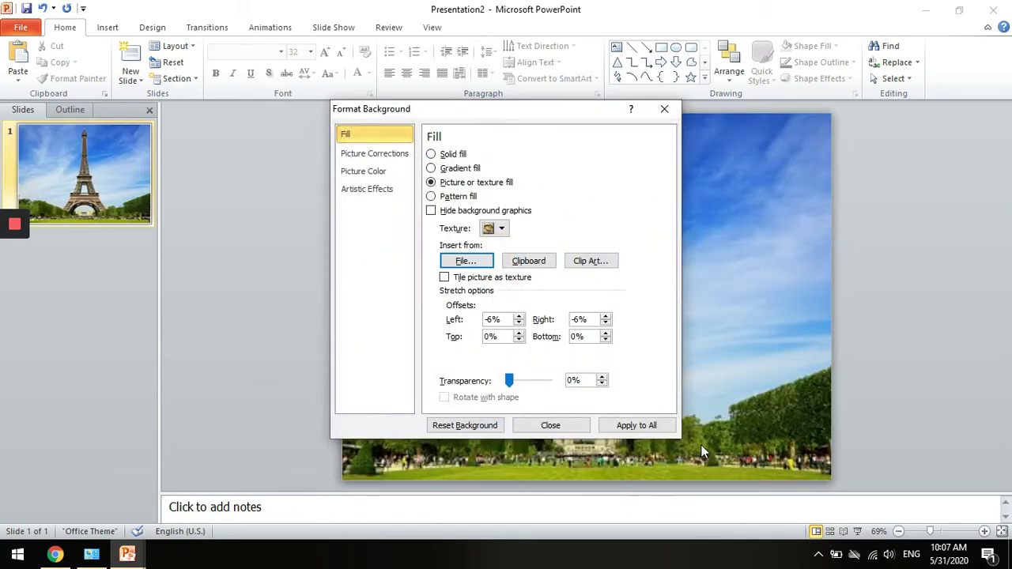
left_click(551, 426)
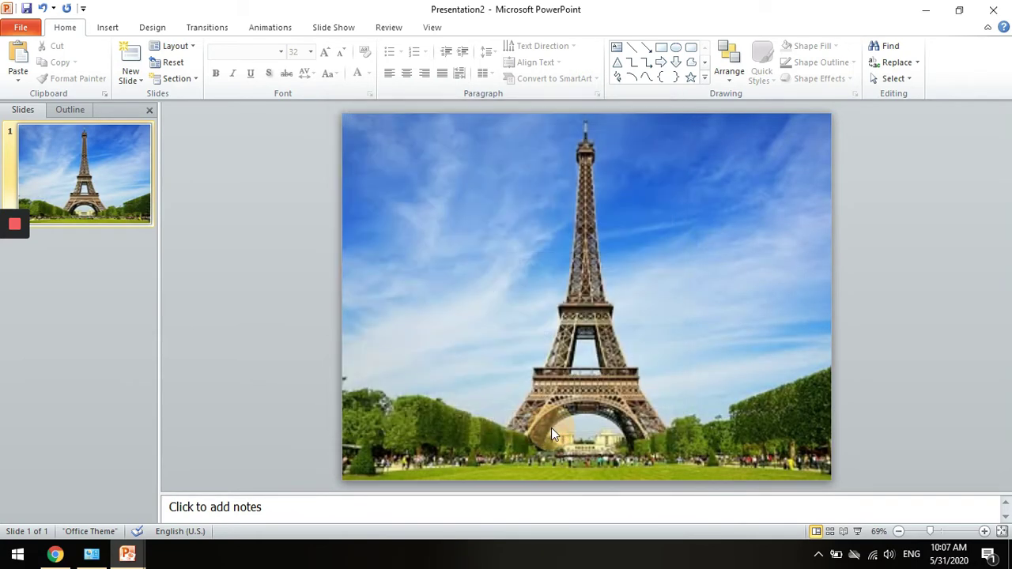
Step: Draw a Rectangle shape covering the entire slide
left_click(111, 29)
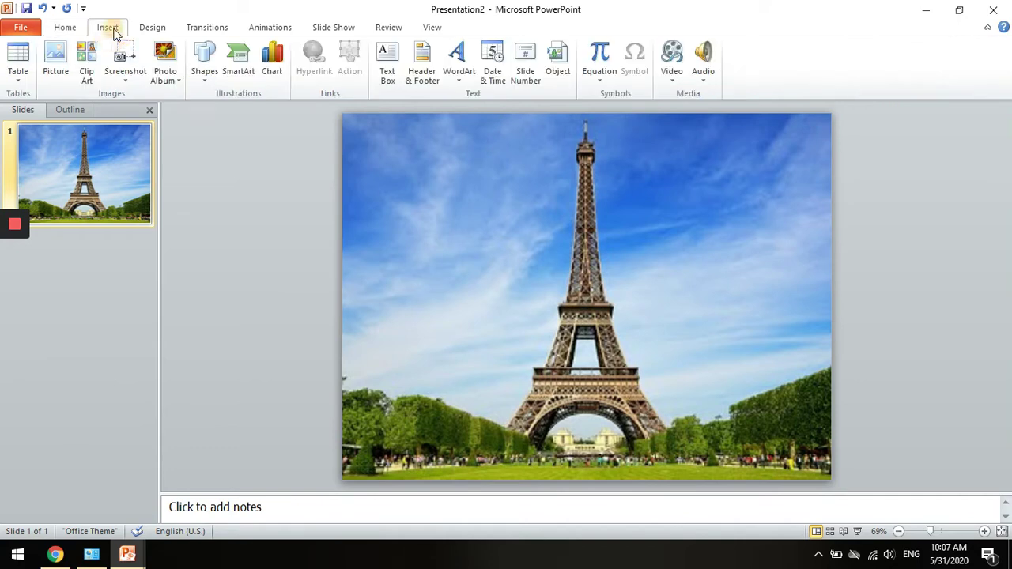
left_click(207, 53)
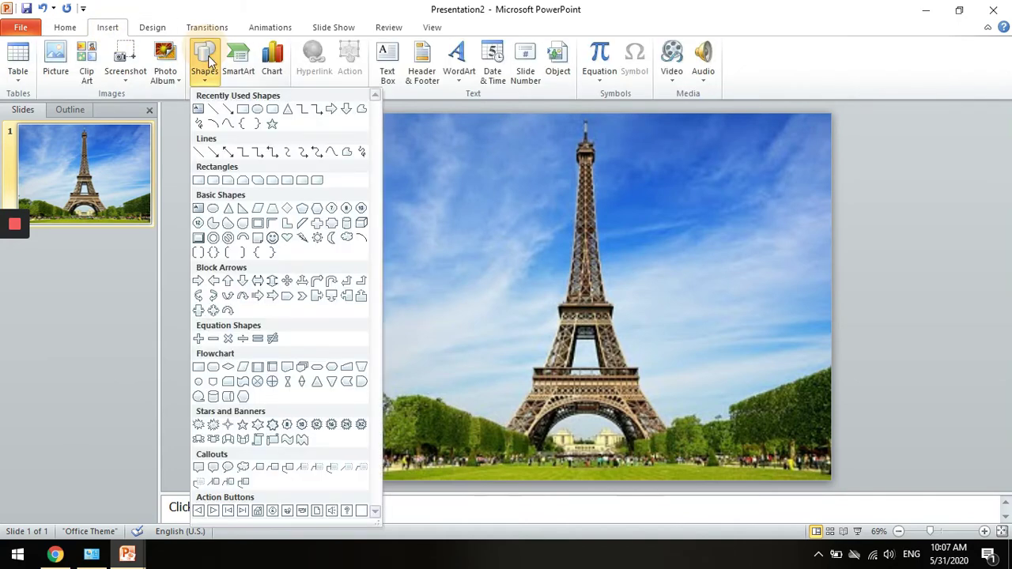
left_click(242, 109)
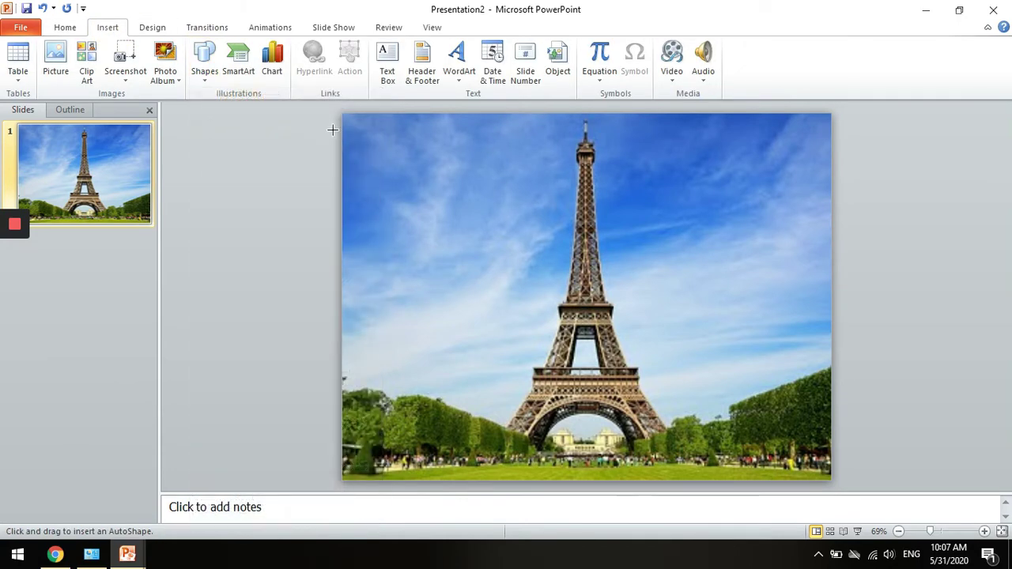
mouse_move(344, 118)
left_mouse_down()
mouse_move(780, 431)
mouse_move(831, 479)
left_mouse_up()
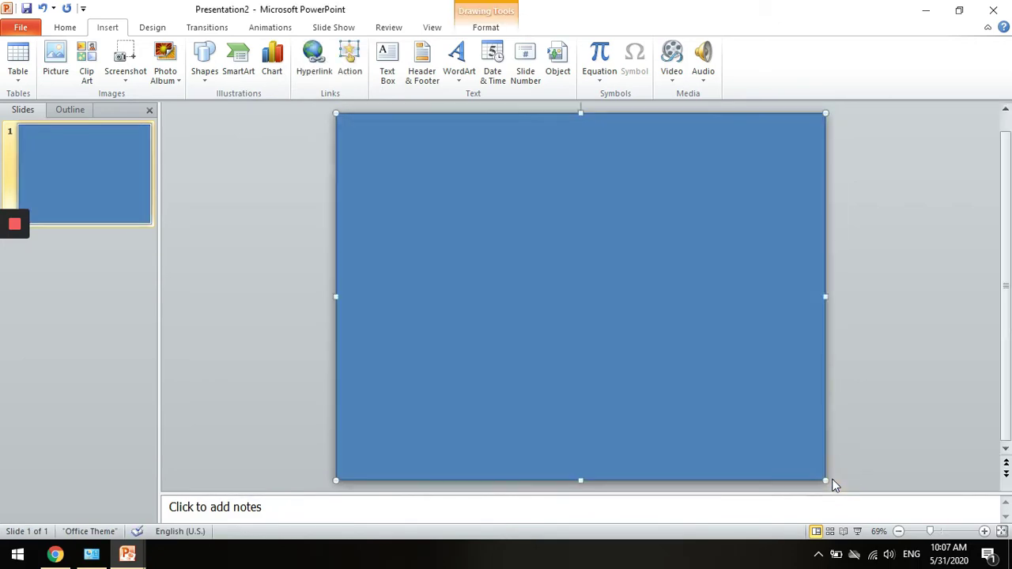
Step: Set the rectangle's Shape Fill and Shape Outline to white
left_click(486, 28)
left_click(497, 46)
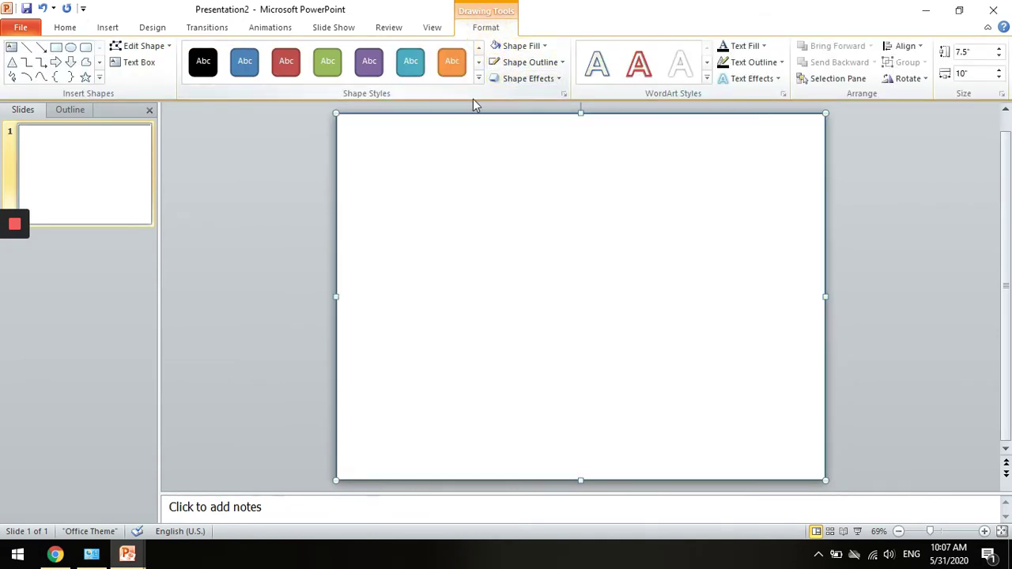
left_click(522, 63)
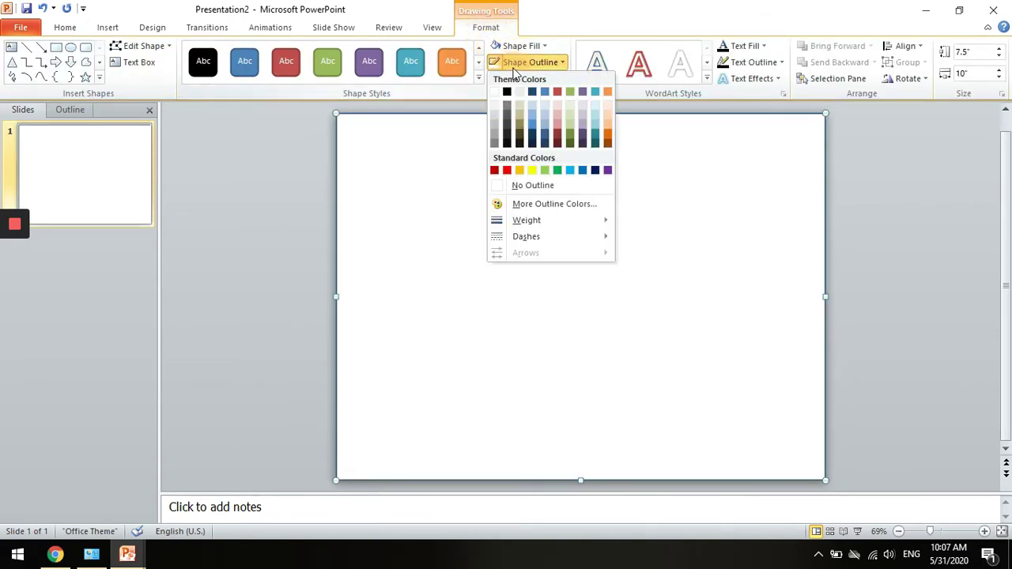
left_click(495, 92)
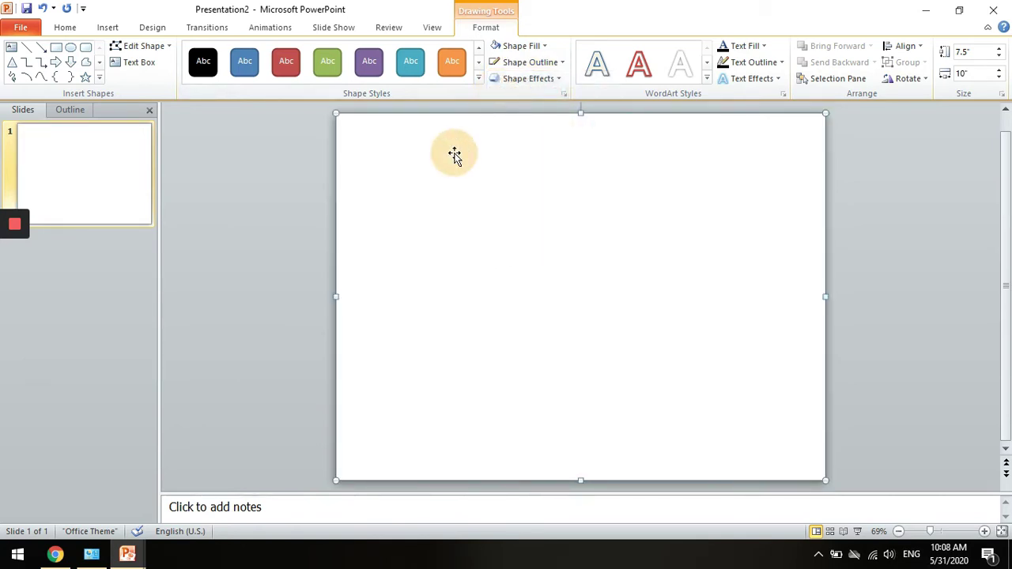
left_click(111, 28)
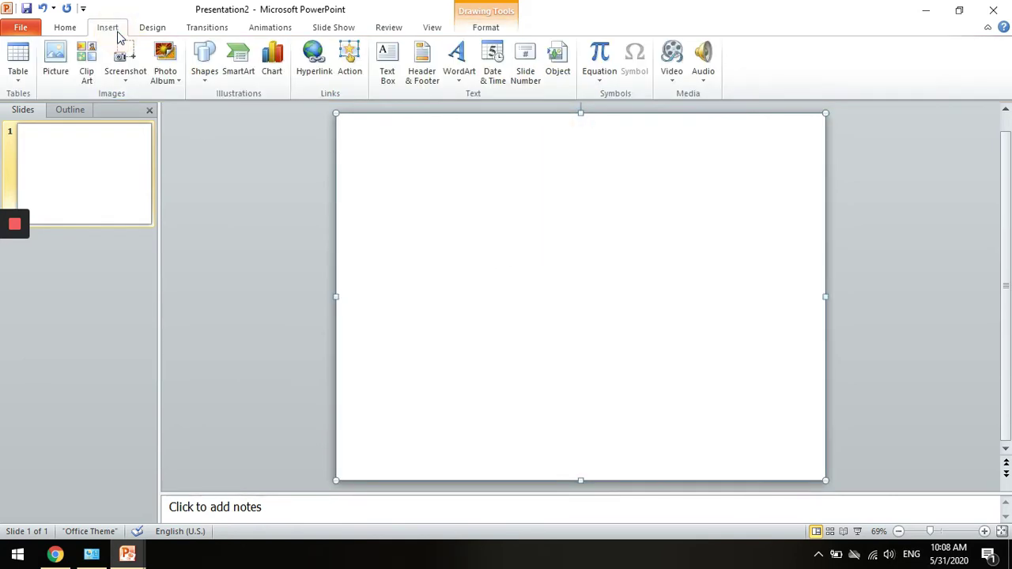
Step: Insert the 'puzzle' clip art result, then enlarge it and centre it on the slide
left_click(86, 57)
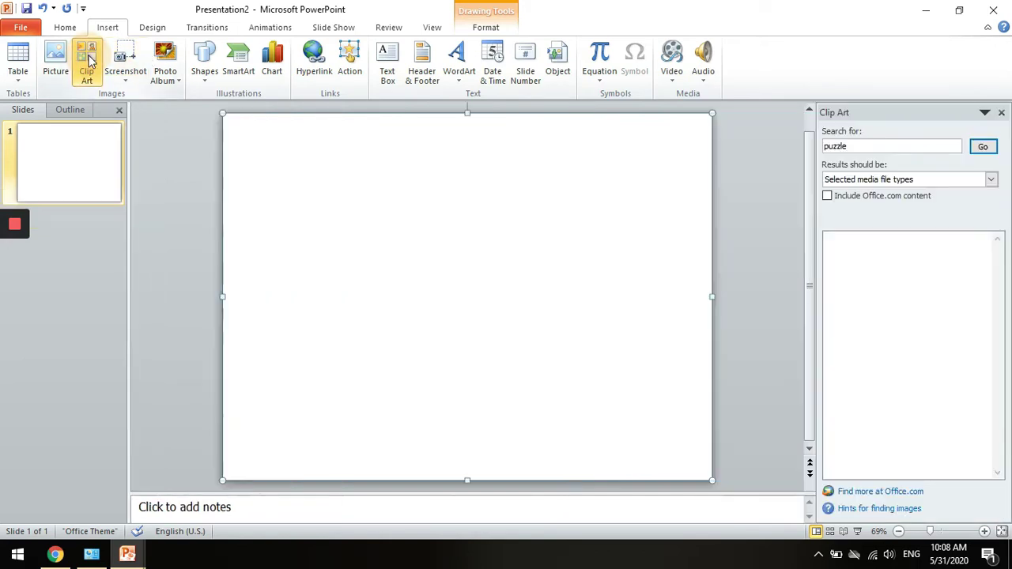
left_click(862, 146)
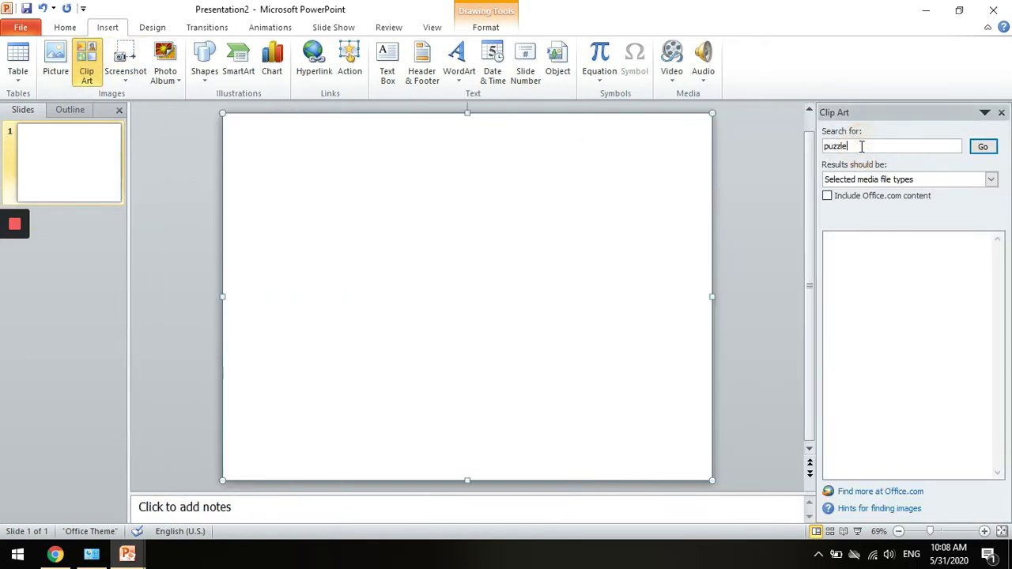
left_click(980, 149)
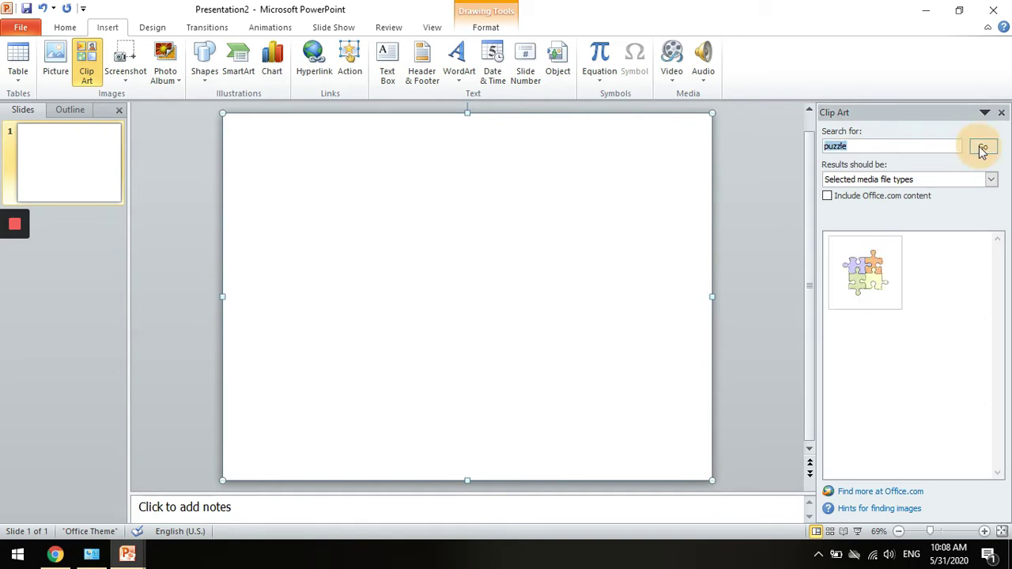
left_click(849, 273)
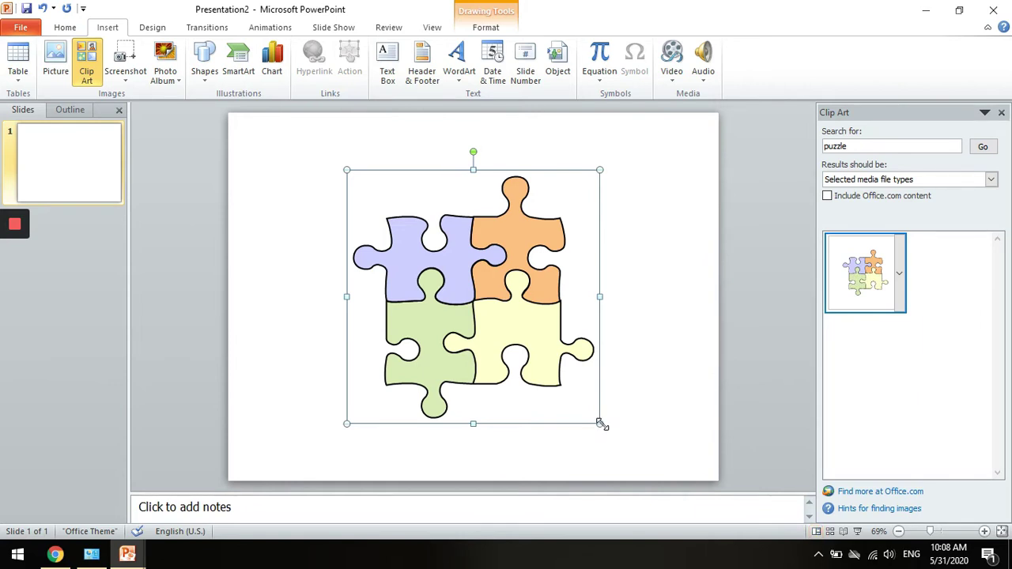
left_click_drag(601, 424, 655, 460)
mouse_move(535, 343)
left_mouse_down()
mouse_move(520, 316)
mouse_move(490, 299)
left_mouse_up()
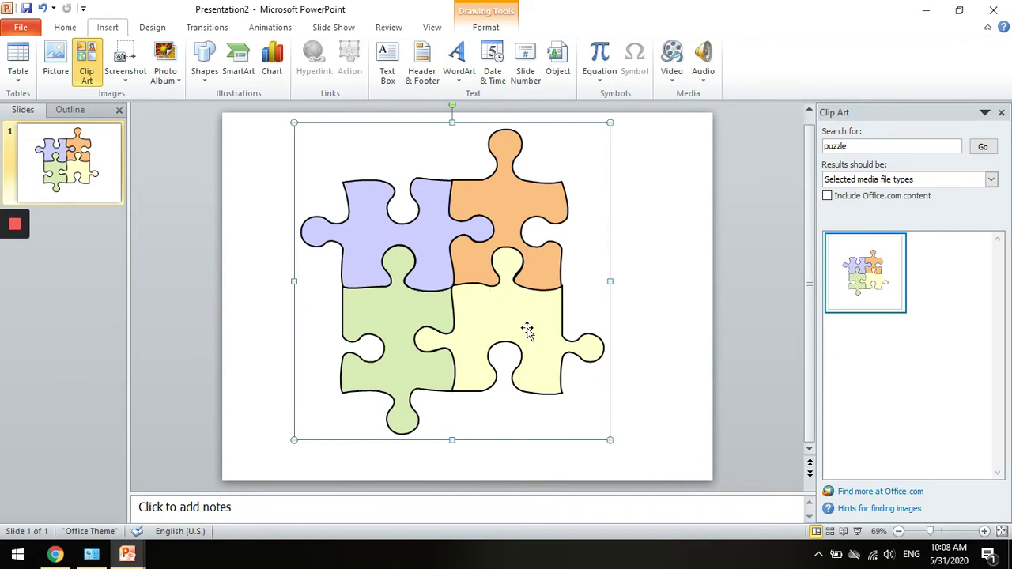
left_click_drag(513, 313, 541, 335)
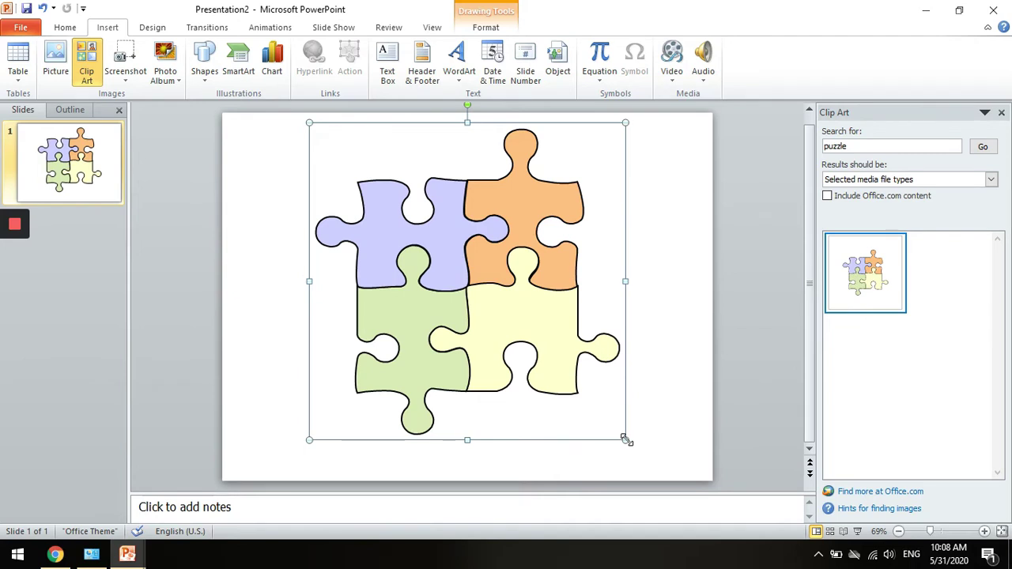
Step: Ungroup the puzzle clip art into separate pieces
left_click(661, 373)
left_click(527, 318)
right_click(527, 315)
right_click(373, 295)
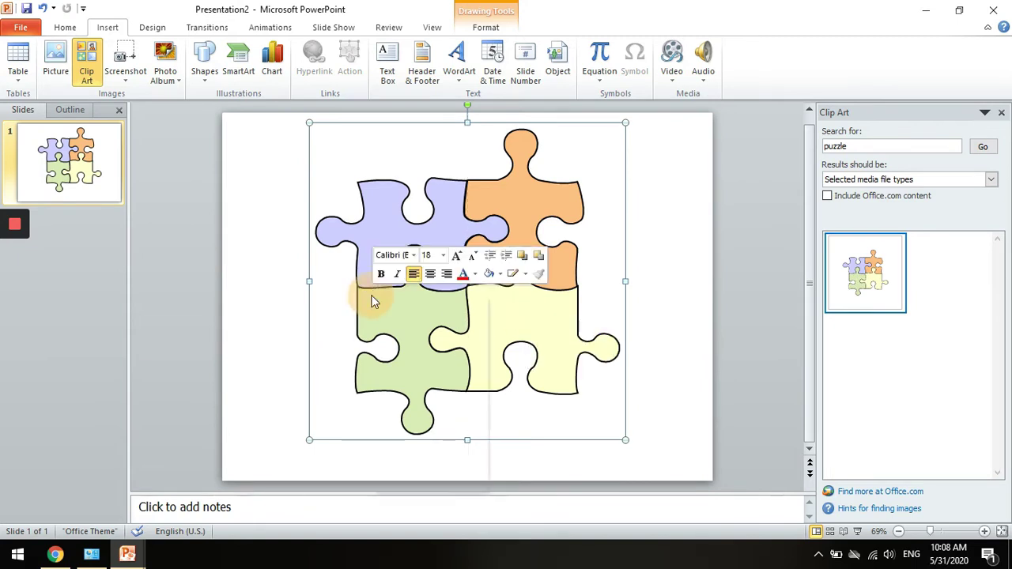
mouse_move(427, 375)
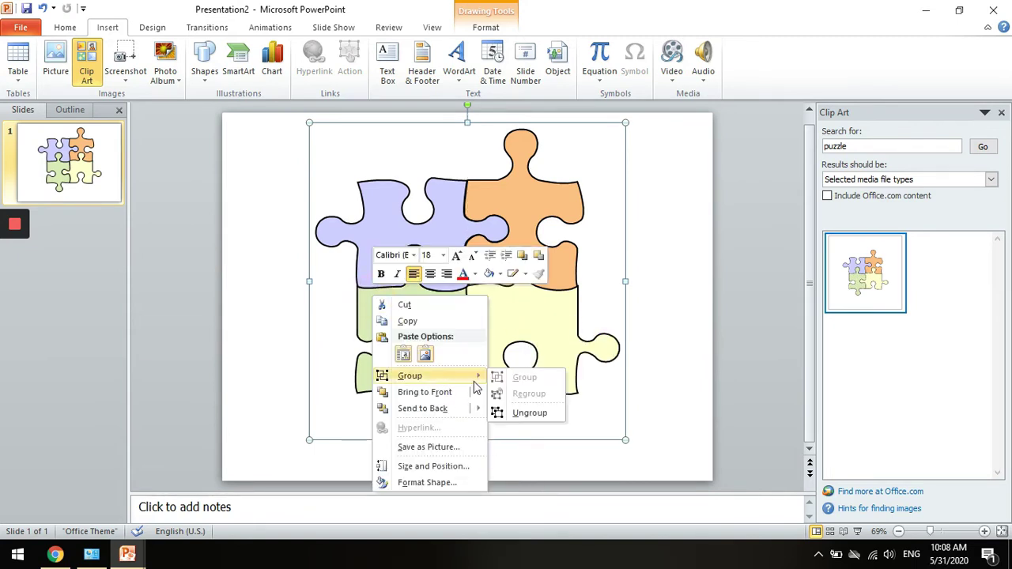
left_click(532, 412)
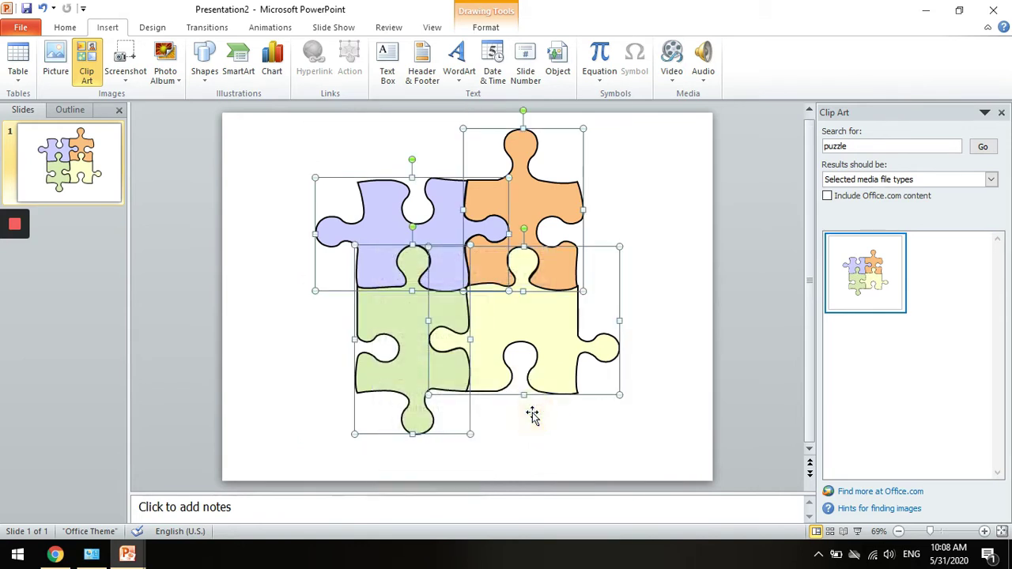
left_click(731, 267)
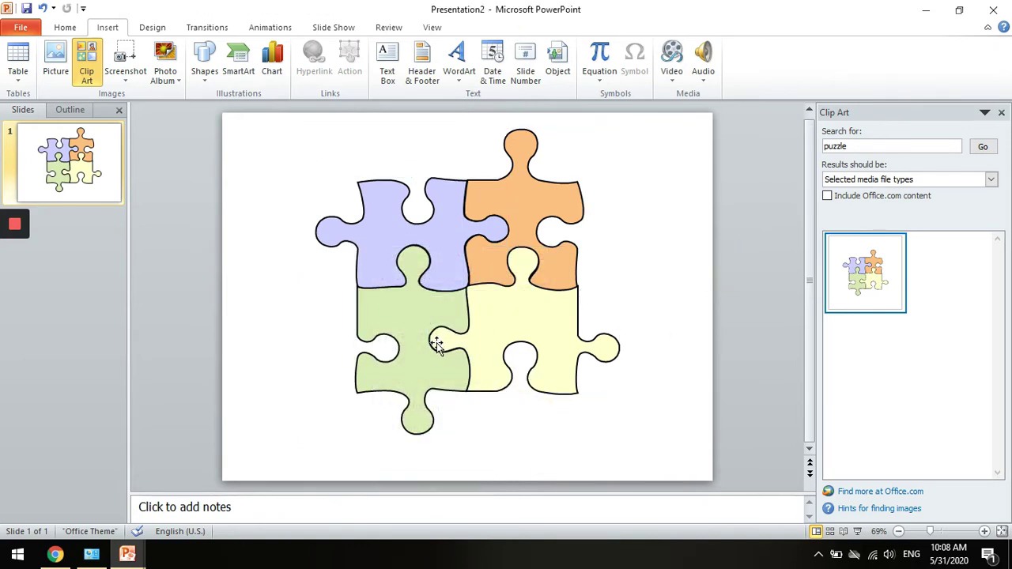
Step: Copy the purple piece and nudge the copy to interlock below the green piece
left_click(411, 224)
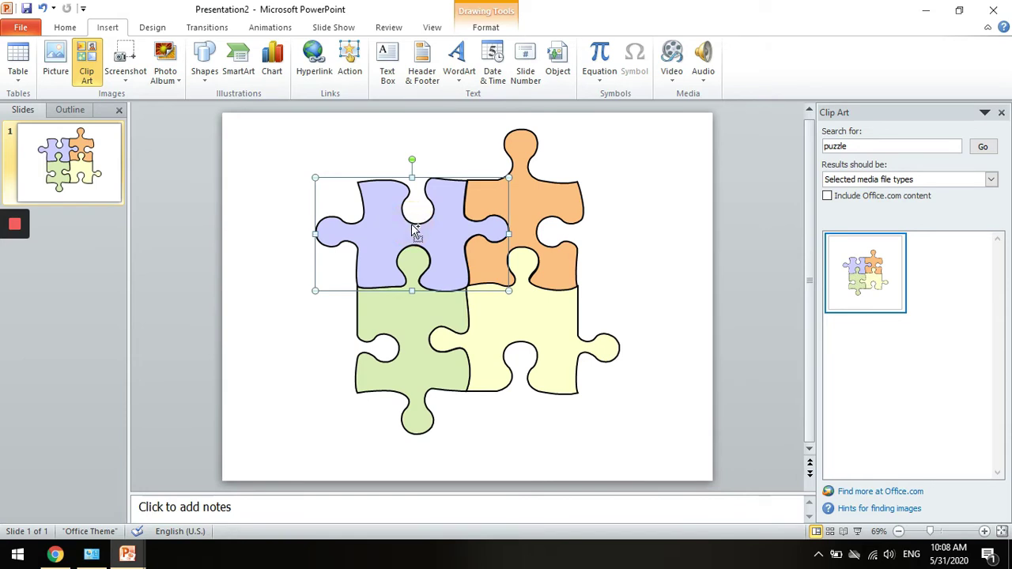
key("ctrl+c")
key("ctrl+v")
key("Down")
key("Down")
key("Down")
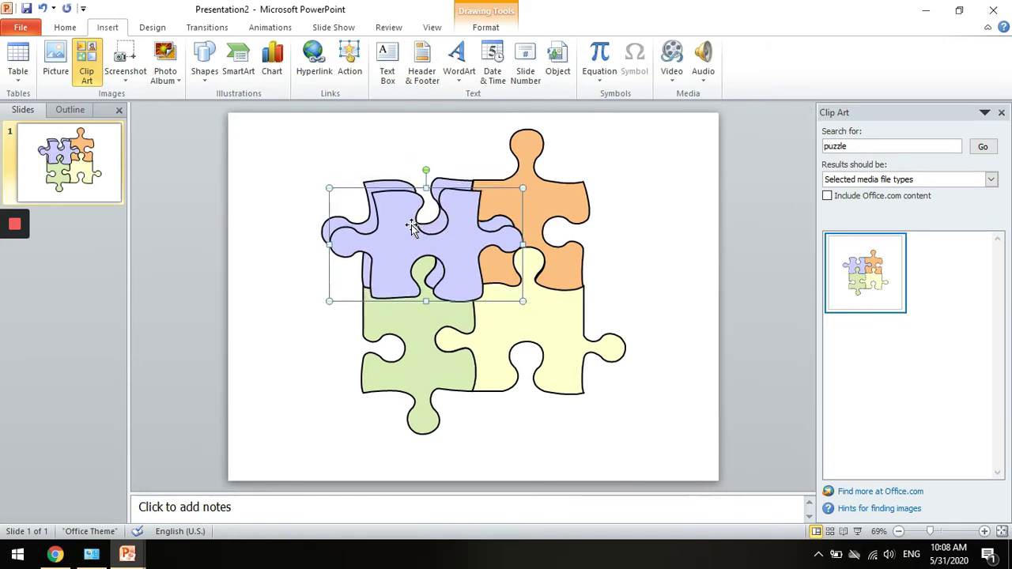
key("Down")
key("Down")
key("Down")
key("Down")
key("Down")
key("Down")
key("Down")
key("Down")
key("Down")
key("Down")
key("Down")
key("Down")
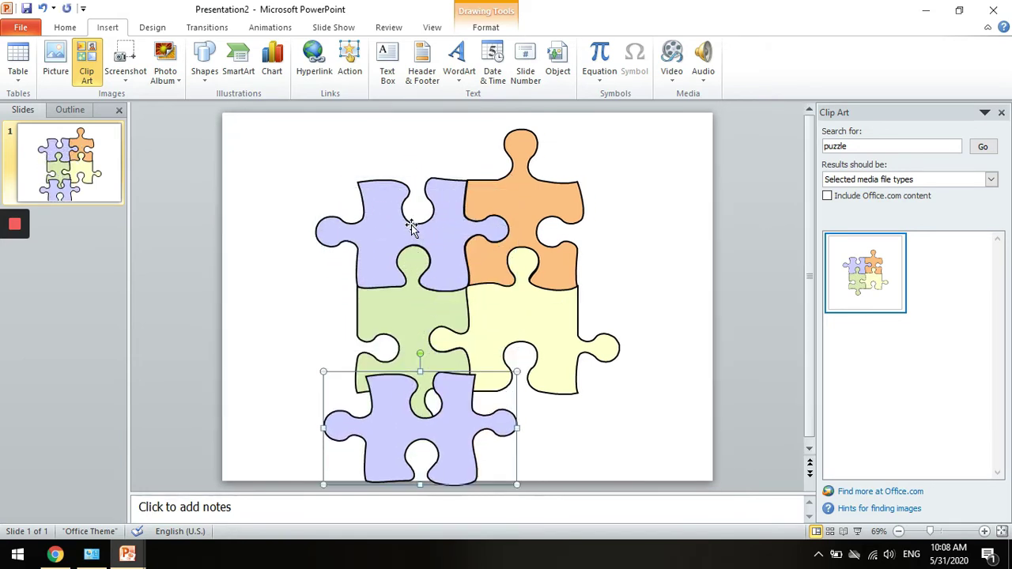
key("Down")
key("Down")
key("Down")
key("Down")
key("Down")
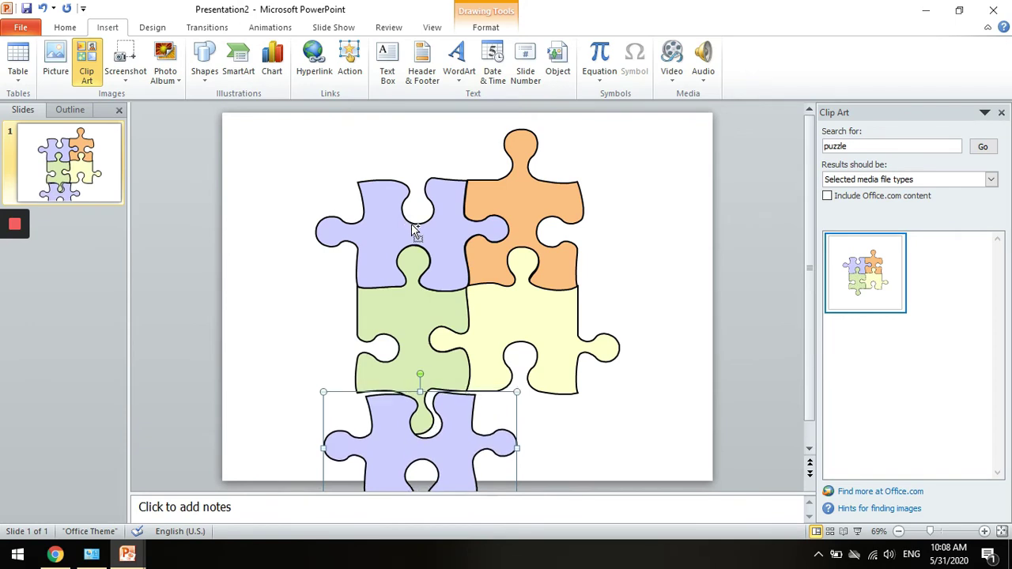
key("Left")
key("Left")
key("Left")
key("Left")
key("Left")
key("Left")
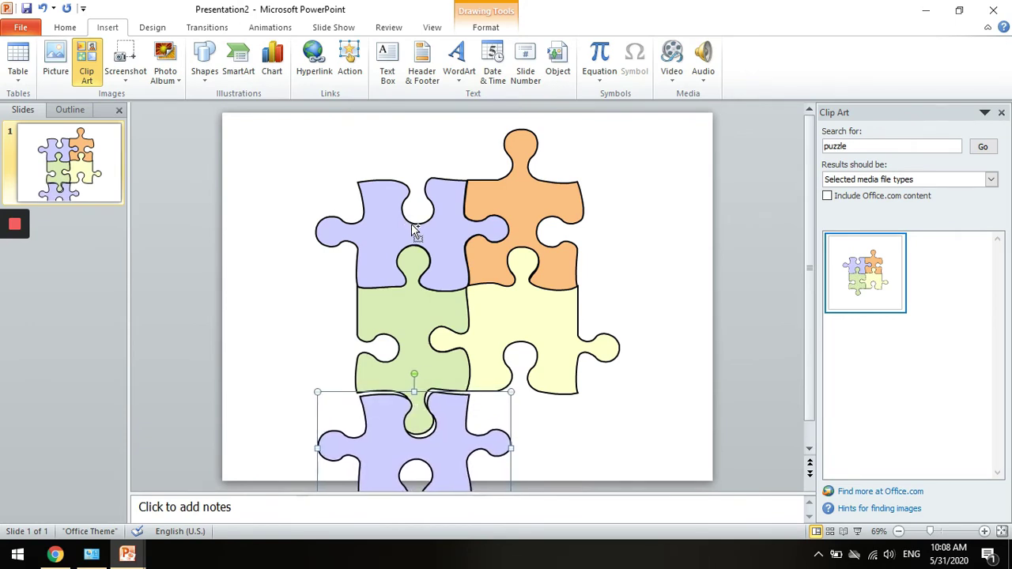
key("Up")
key("Up")
key("Up")
key("Left")
key("Left")
key("Up")
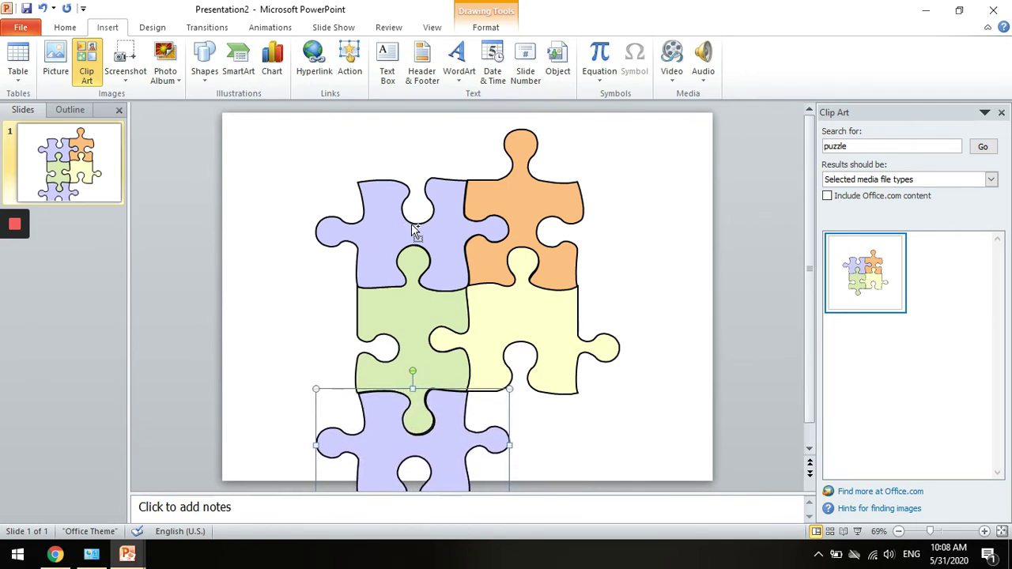
key("Up")
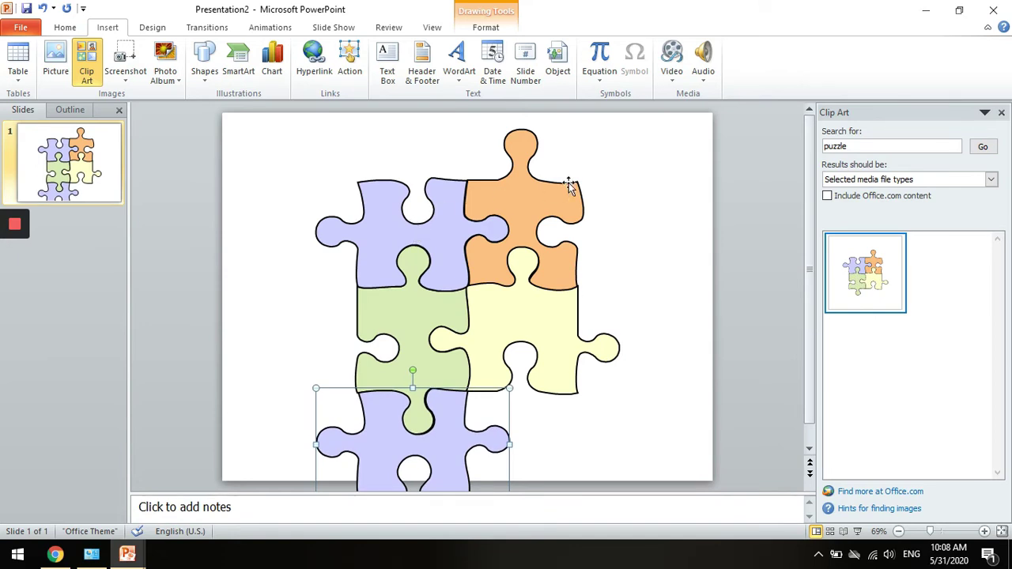
Step: Paste an orange piece copy and nudge it to interlock under the yellow piece
left_click(541, 183)
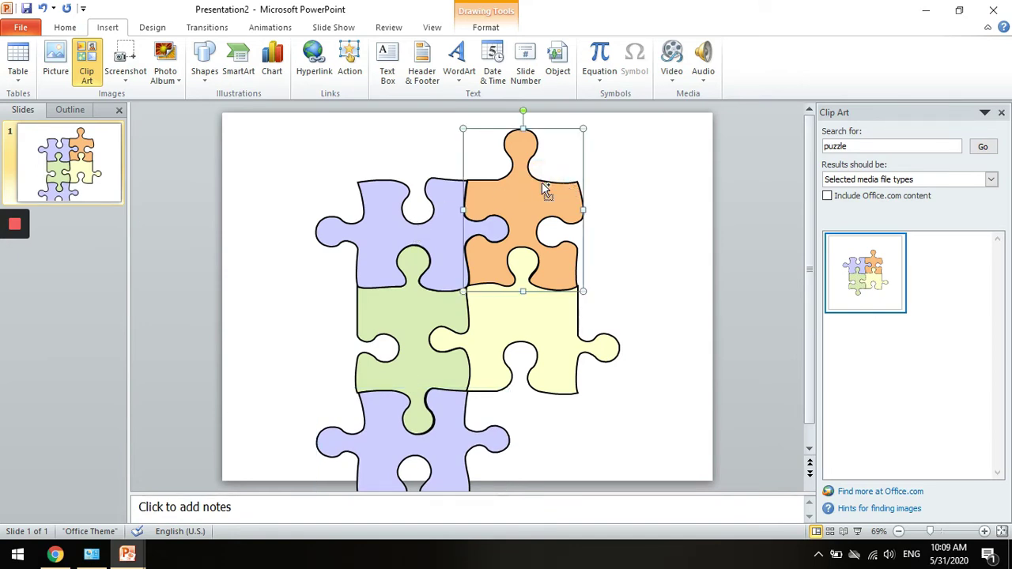
key("ctrl+v")
key("Down")
key("Down")
key("Down")
key("Down")
key("Down")
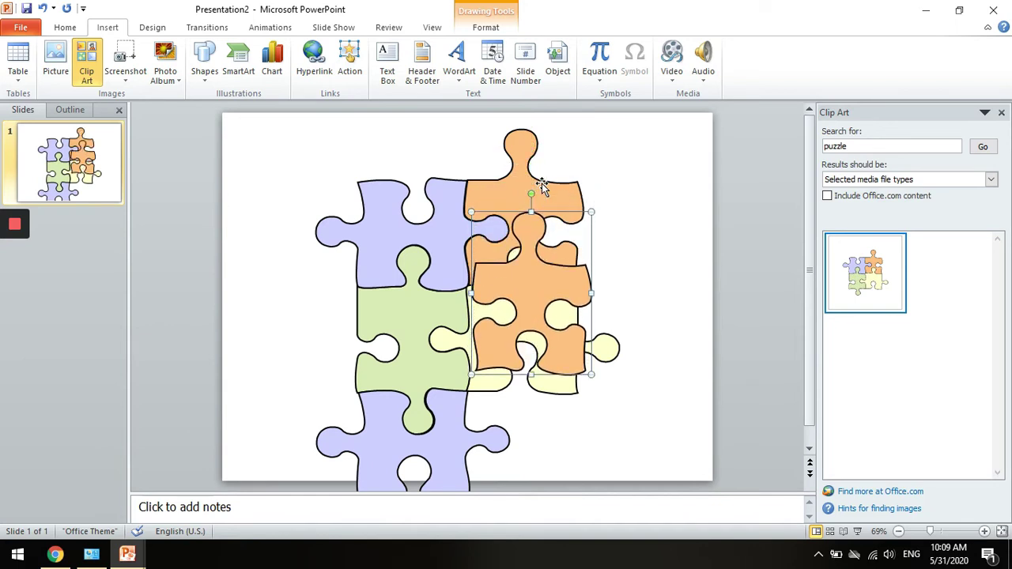
key("Down")
key("Down")
key("Down")
key("Down")
key("Down")
key("Down")
key("Down")
key("Down")
key("Down")
key("Up")
key("Up")
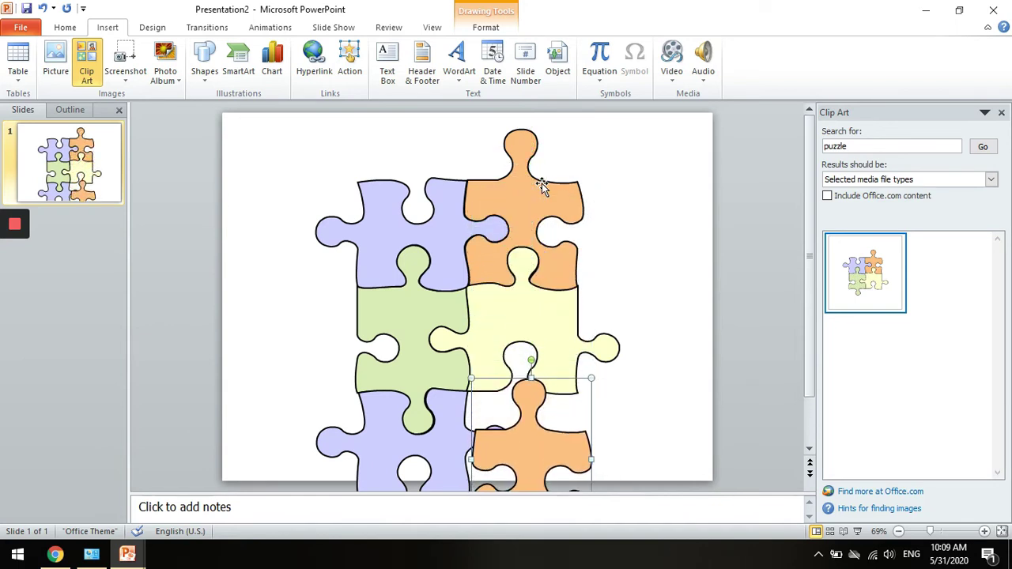
key("Up")
key("Up")
key("Up")
key("Up")
key("Up")
key("Up")
key("Up")
key("Up")
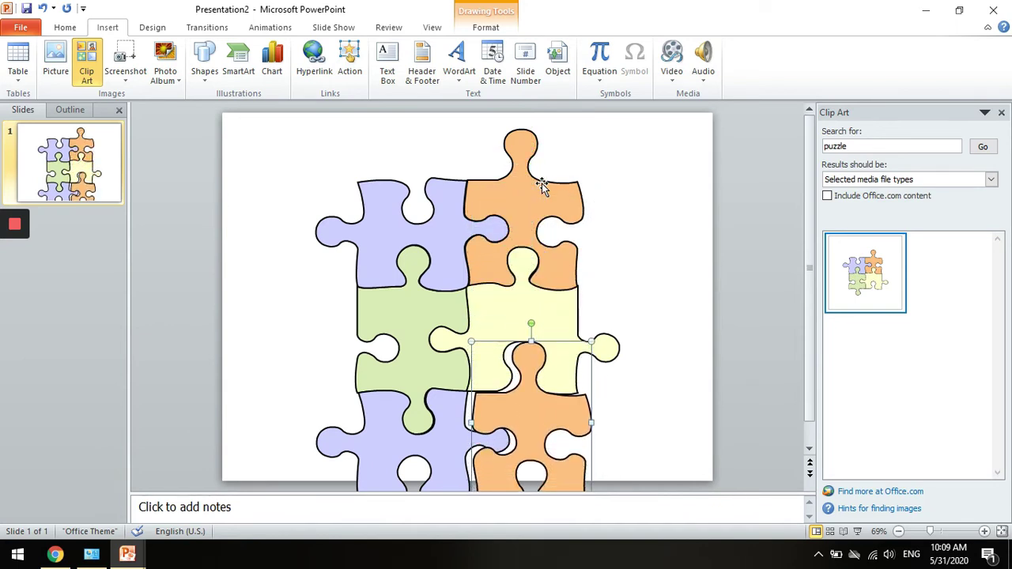
key("Left")
key("Left")
key("Left")
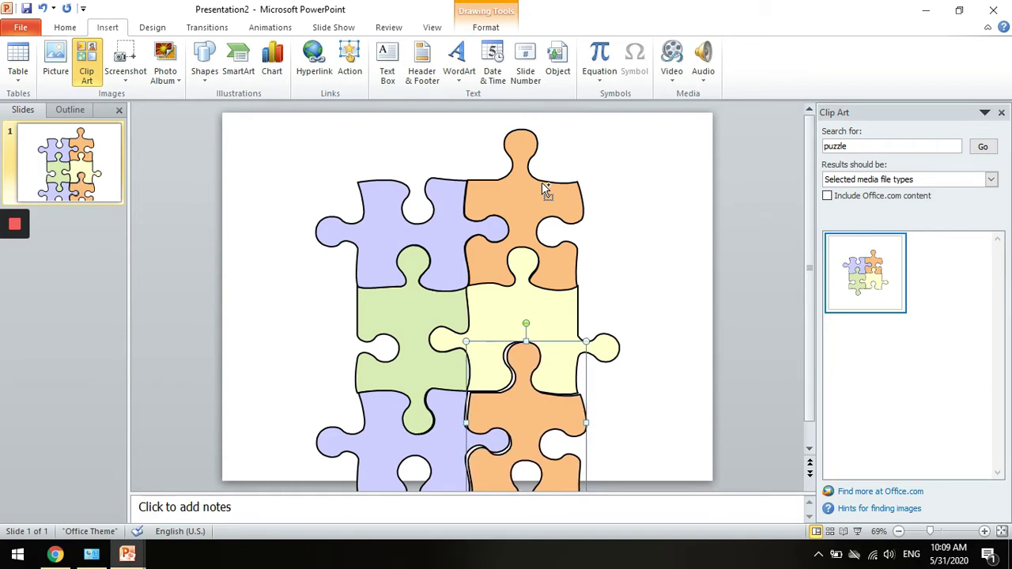
key("Left")
key("ctrl+Left")
key("ctrl+Left")
key("ctrl+Up")
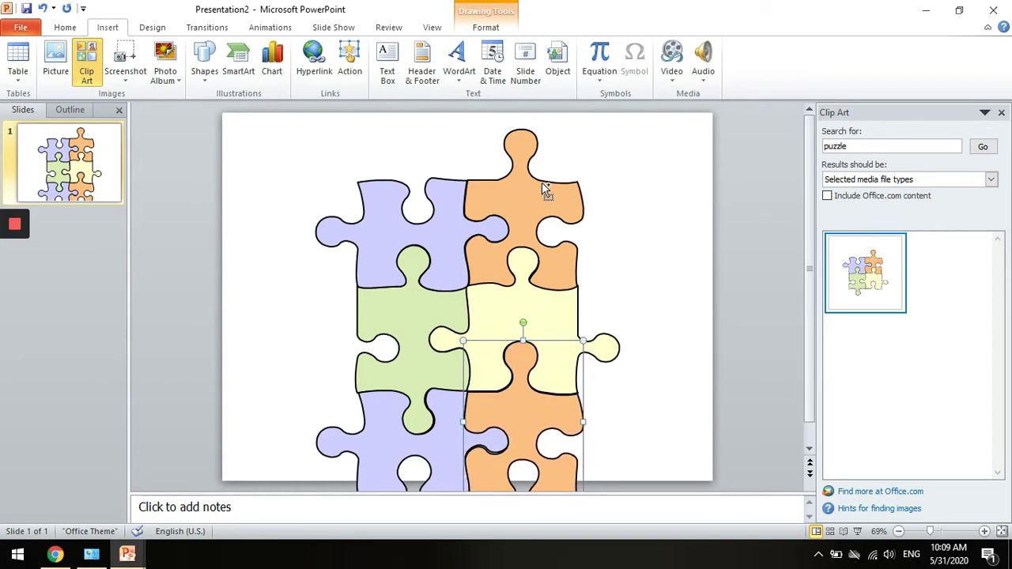
key("ctrl+Up")
key("ctrl+Up")
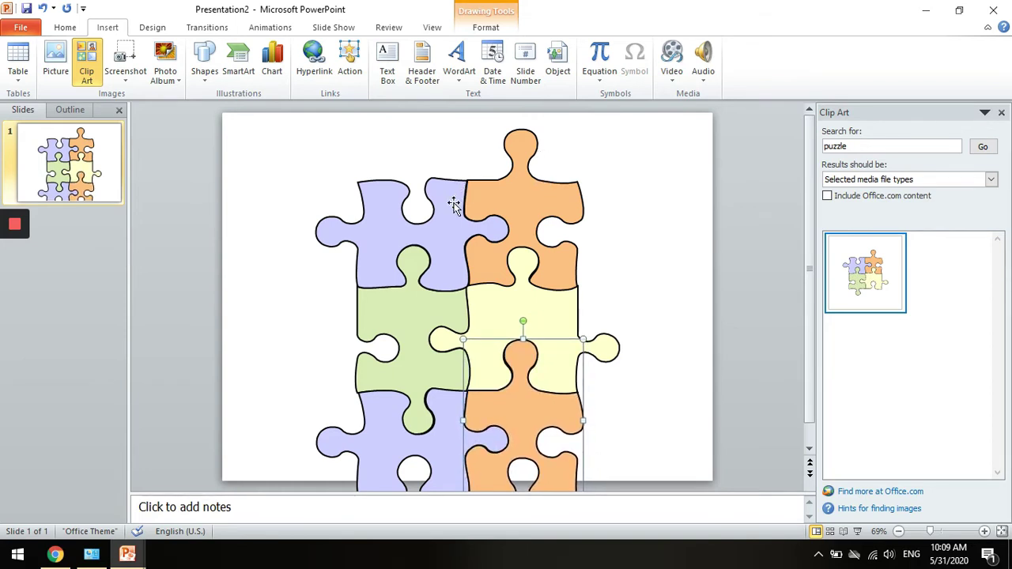
Step: Paste green and yellow piece copies and fit them above the top row
left_click(420, 319)
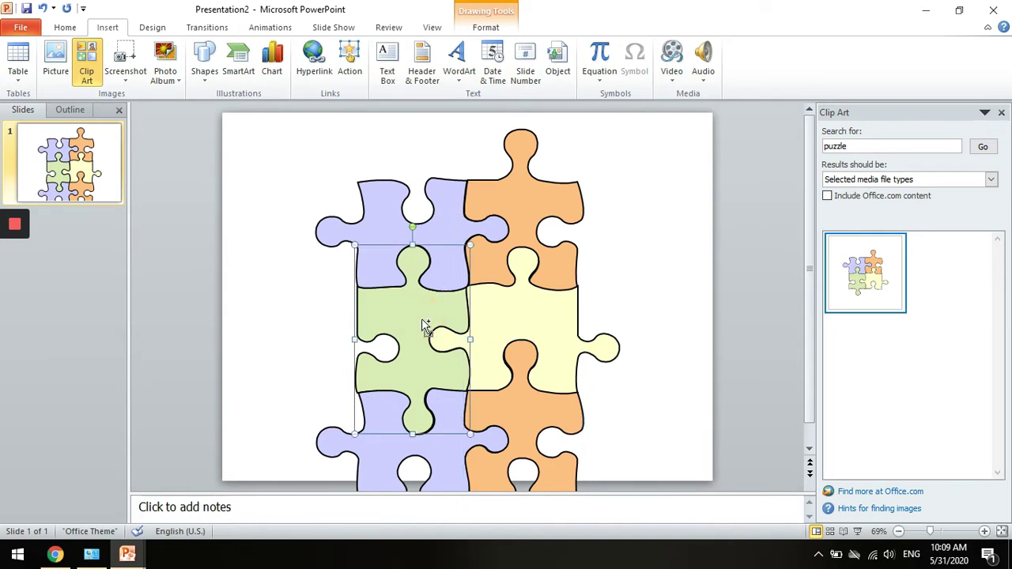
left_click(522, 315, "shift")
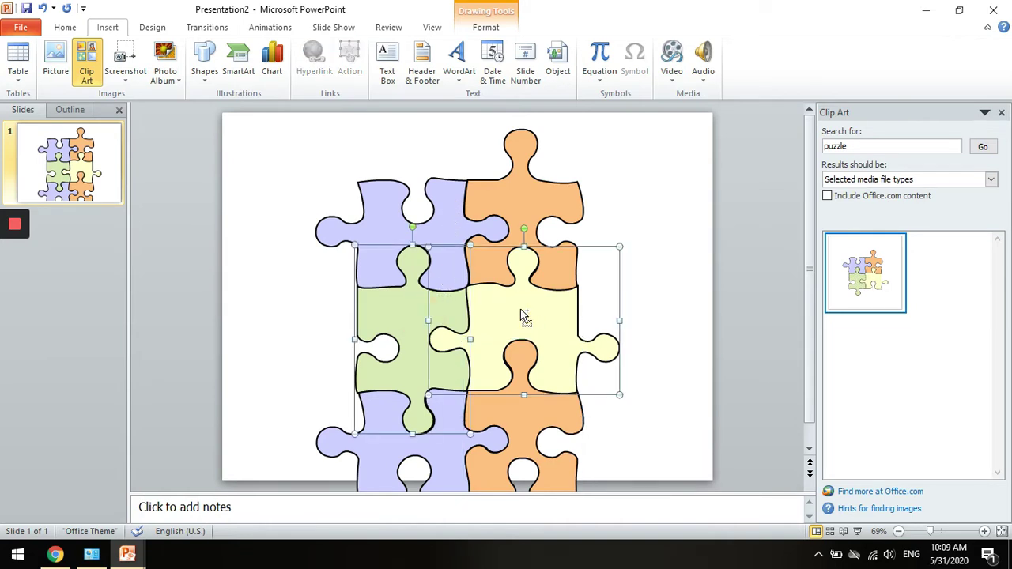
key("ctrl+v")
key("Up")
key("Up")
key("Up")
key("Up")
key("Up")
key("Up")
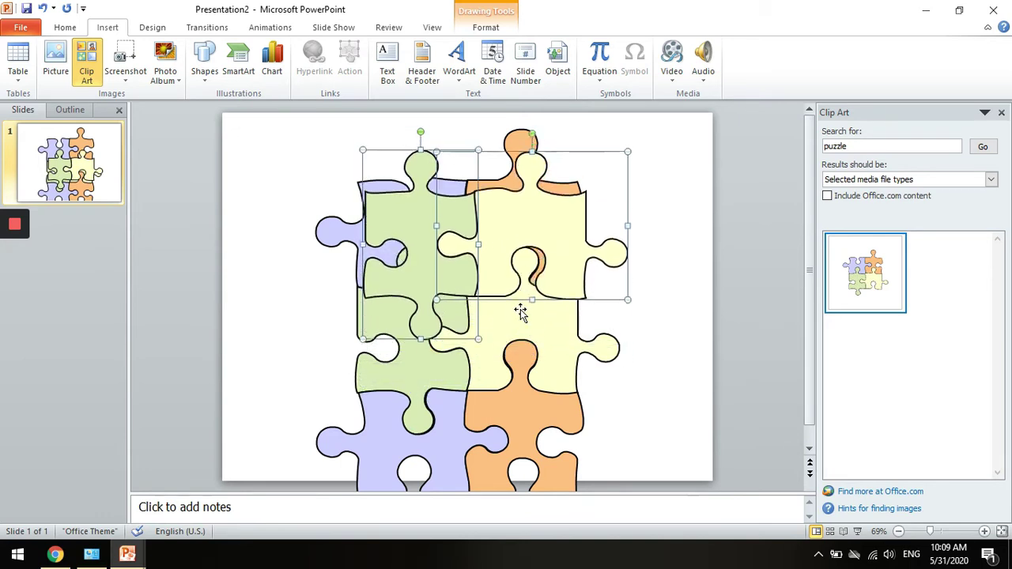
key("Up")
key("Up")
key("Up")
key("Up")
key("Up")
key("Up")
key("Up")
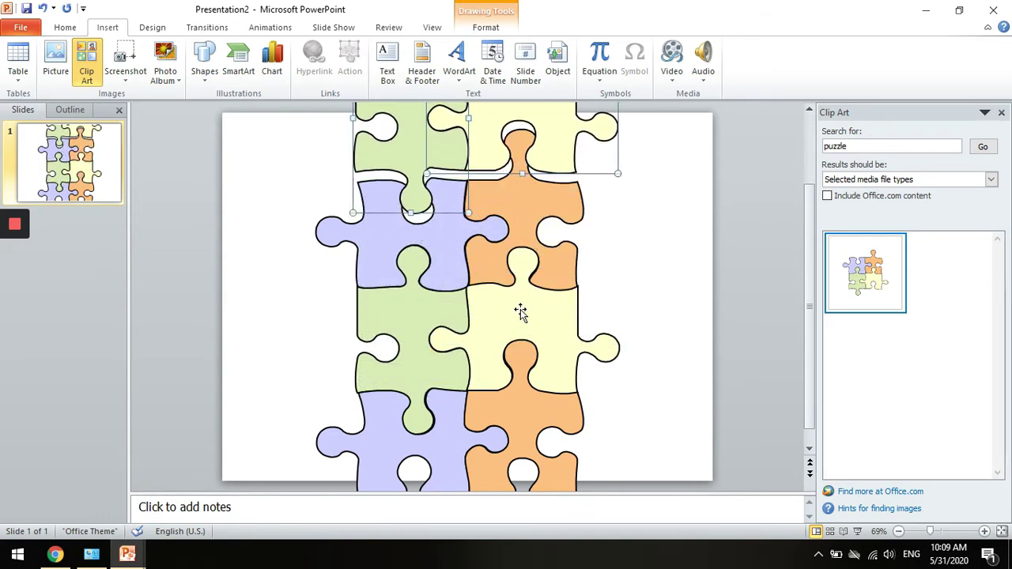
key("Down")
key("Down")
key("Down")
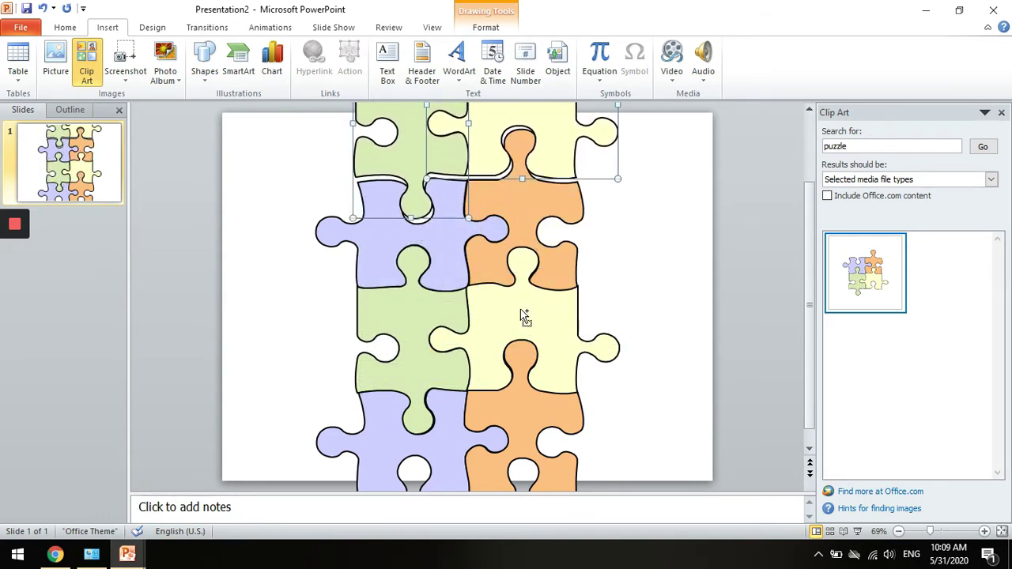
key("Down")
key("Down")
key("Down")
key("Down")
key("Down")
key("Down")
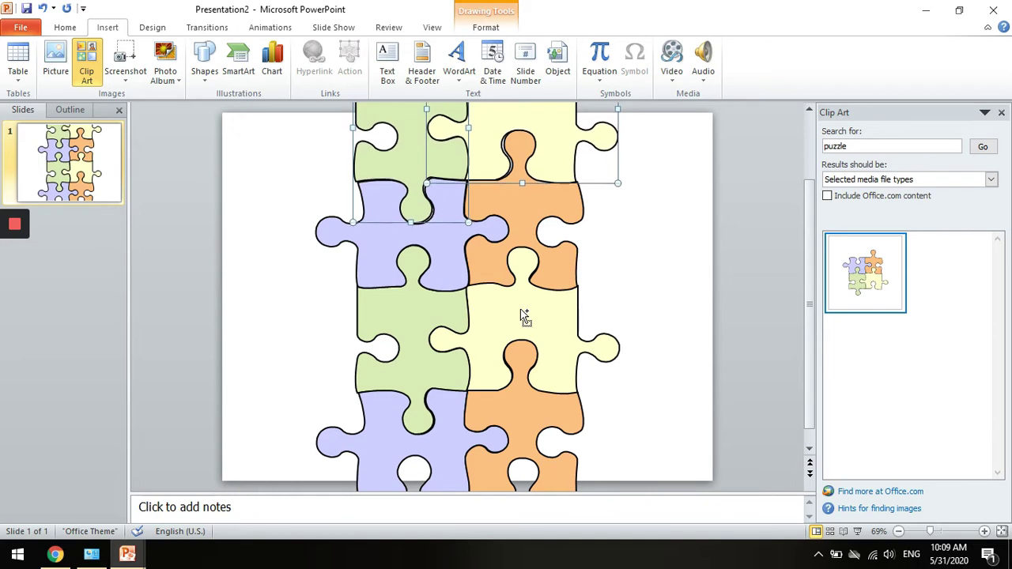
key("Right")
key("Right")
key("Right")
key("Down")
key("Down")
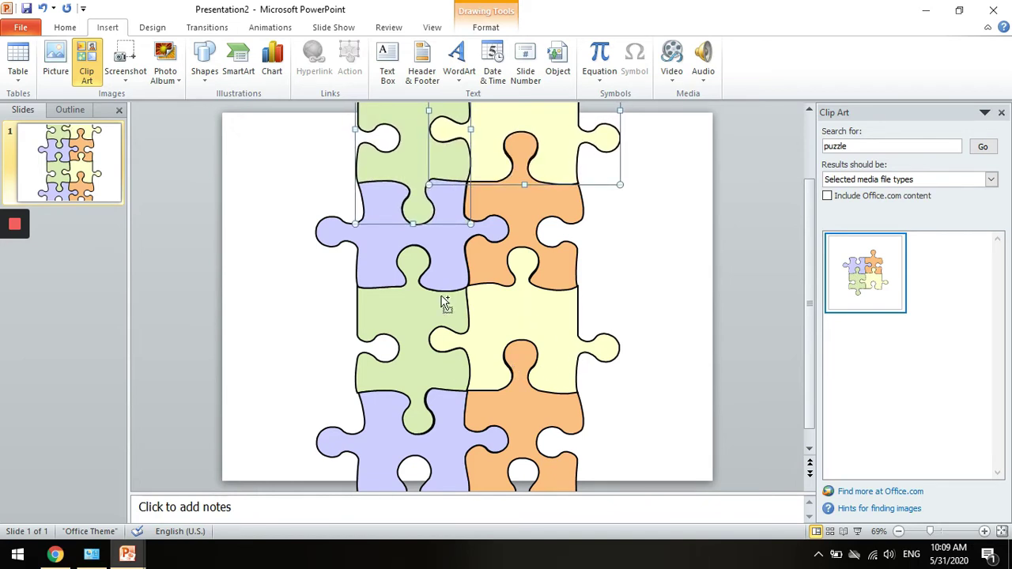
Step: Shift-select every purple, orange, green, yellow and lavender piece, excluding the white rectangle
left_click(438, 268, "shift")
left_click(556, 230, "shift")
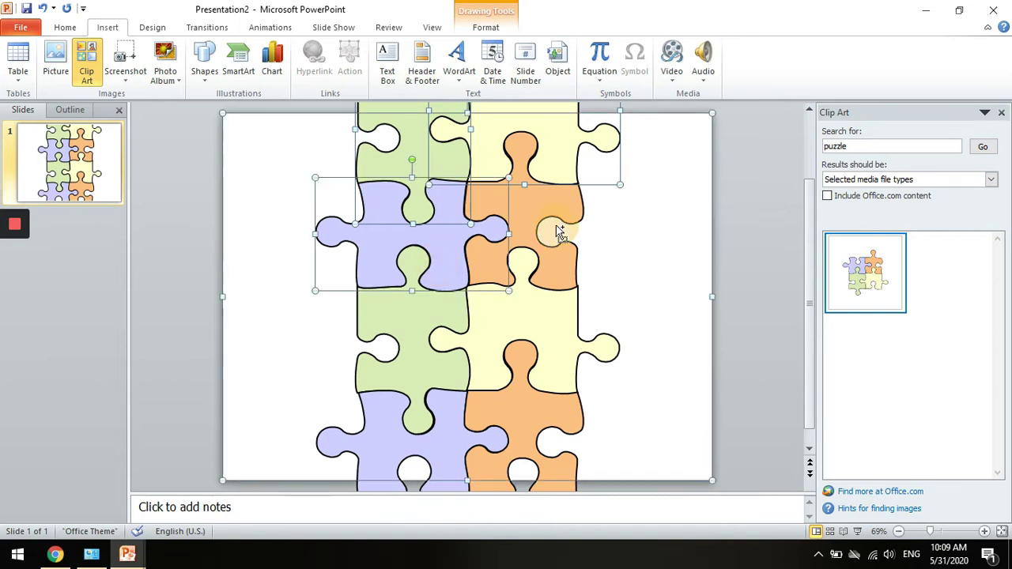
left_click(617, 251, "shift")
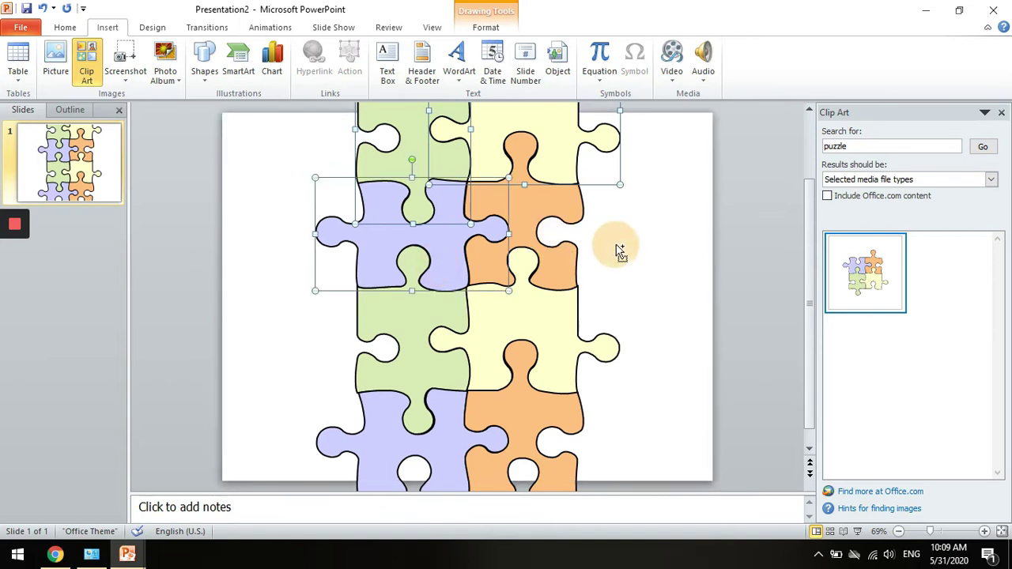
left_click(542, 230, "shift")
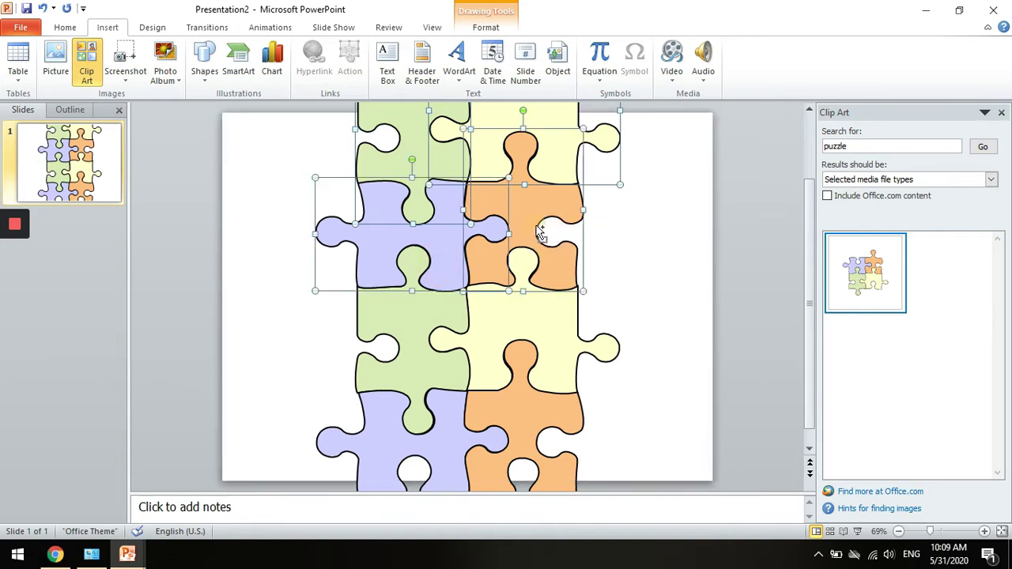
left_click(542, 320, "shift")
left_click(397, 320, "shift")
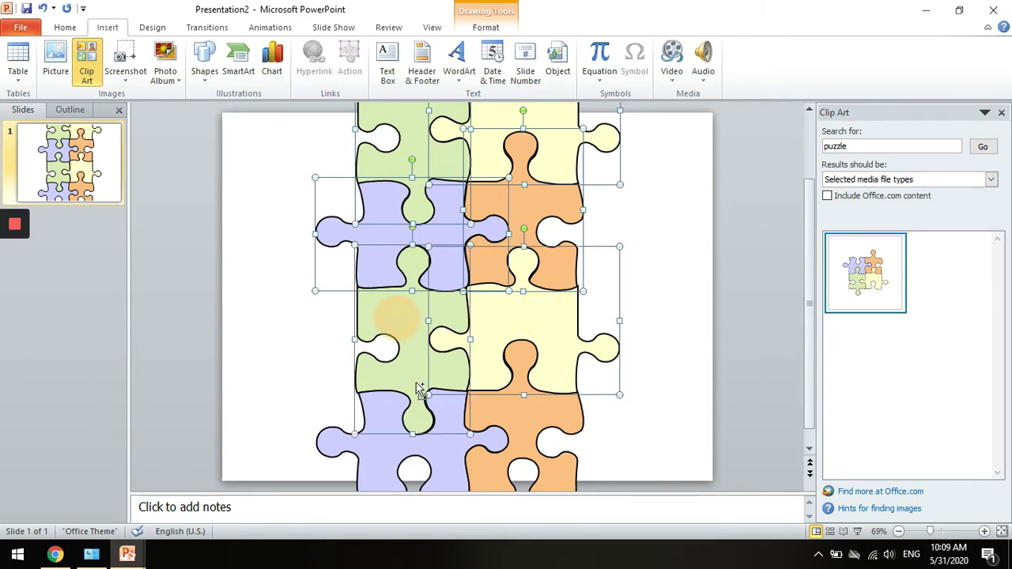
left_click(386, 456, "shift")
left_click(535, 422, "shift")
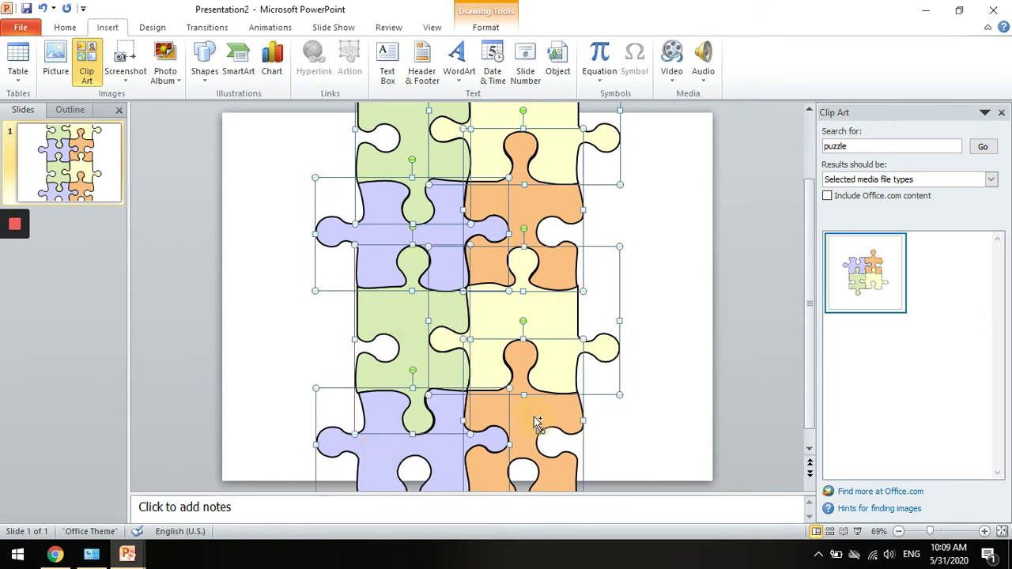
right_click(533, 417)
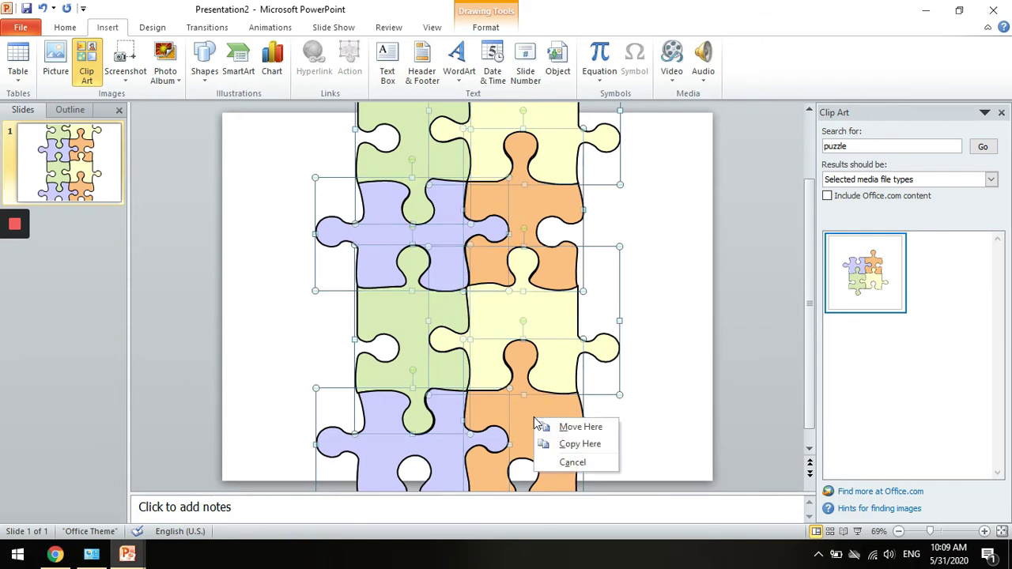
right_click(524, 408)
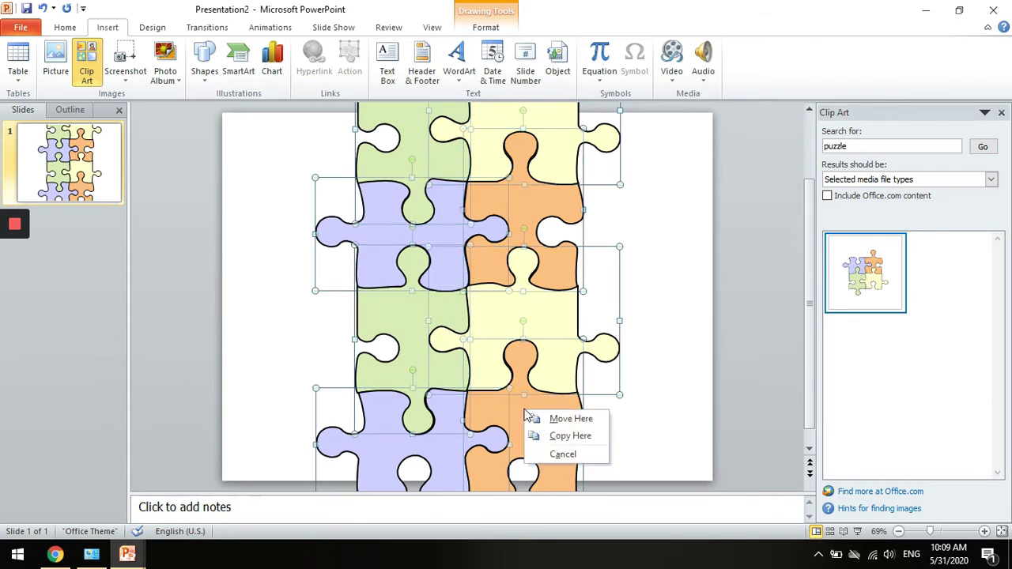
Step: Apply Slide background fill to the selected pieces through Format Object
left_click(528, 298)
right_click(529, 293)
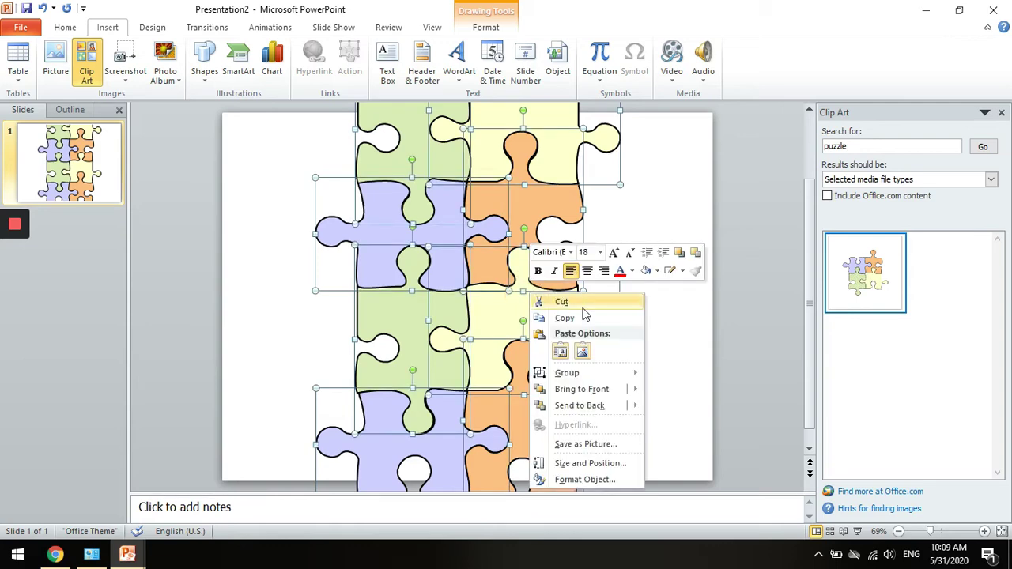
left_click(584, 479)
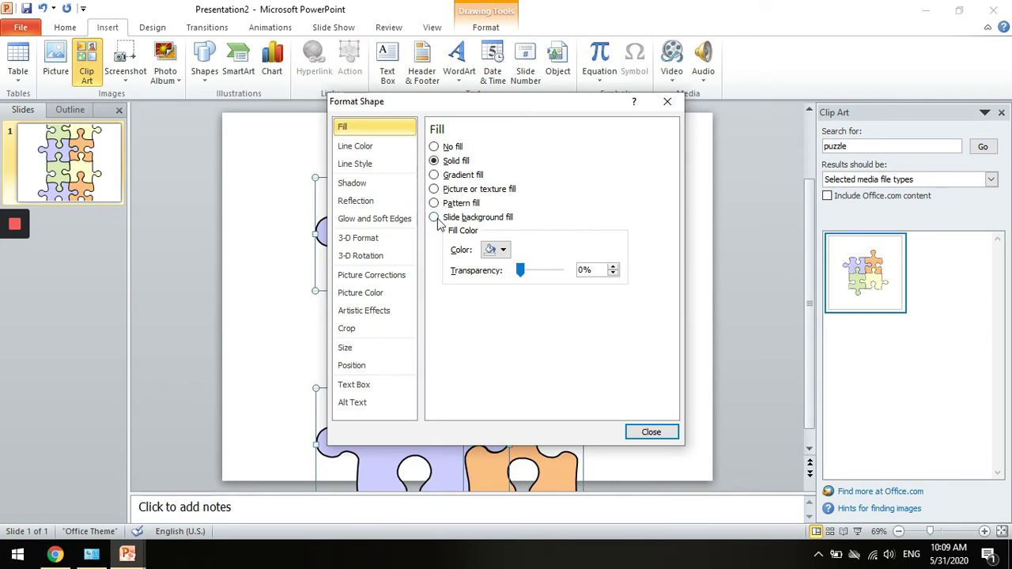
left_click(434, 217)
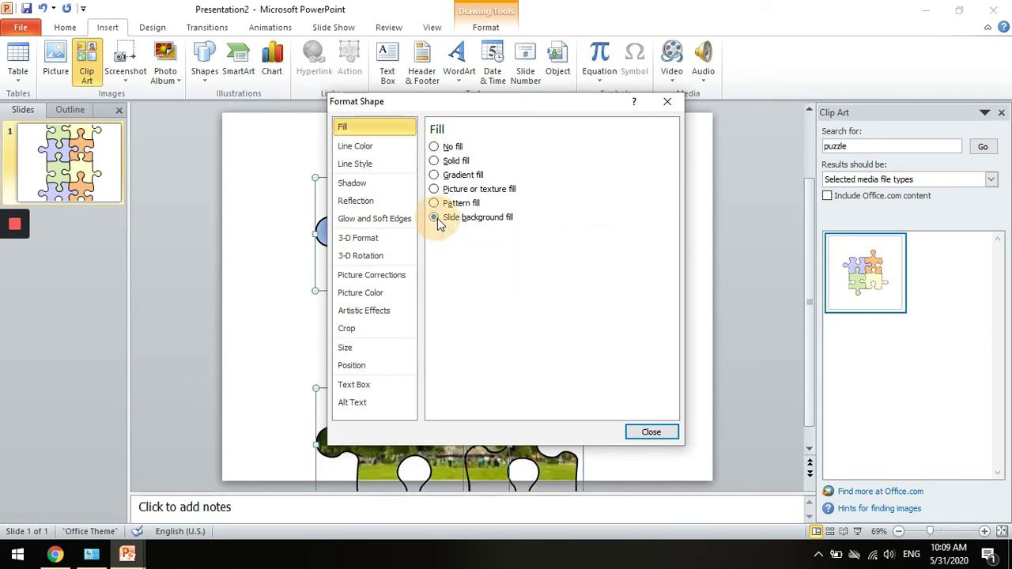
left_click(652, 433)
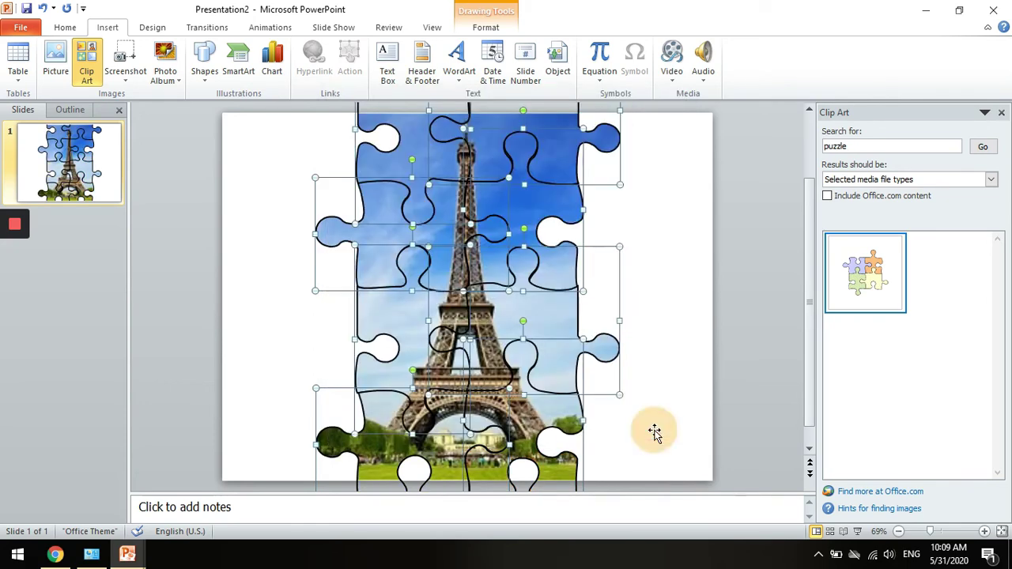
left_click(666, 352)
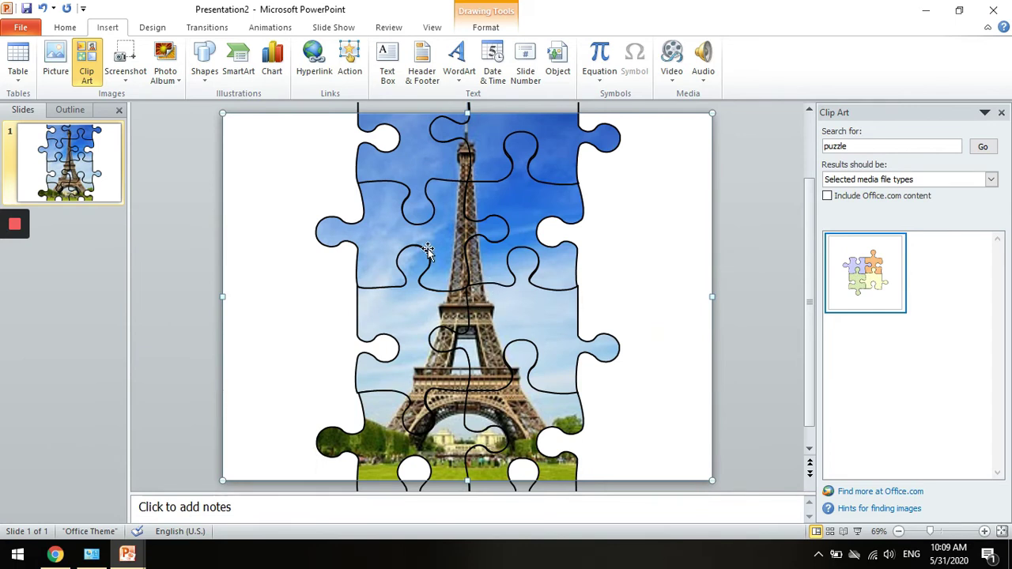
left_click(394, 240)
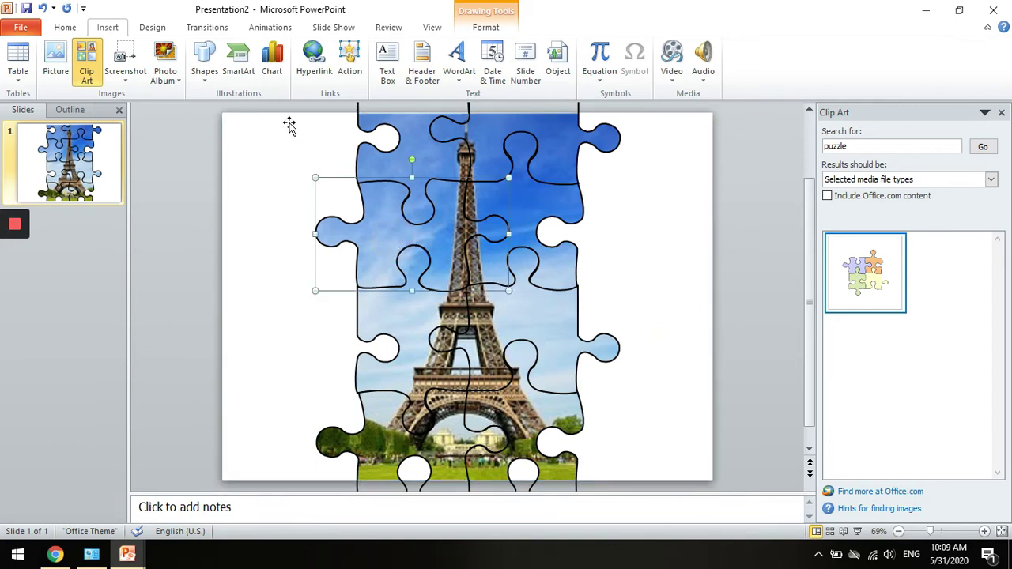
Step: Give the upper-left piece a Fly In entrance From Left
left_click(257, 31)
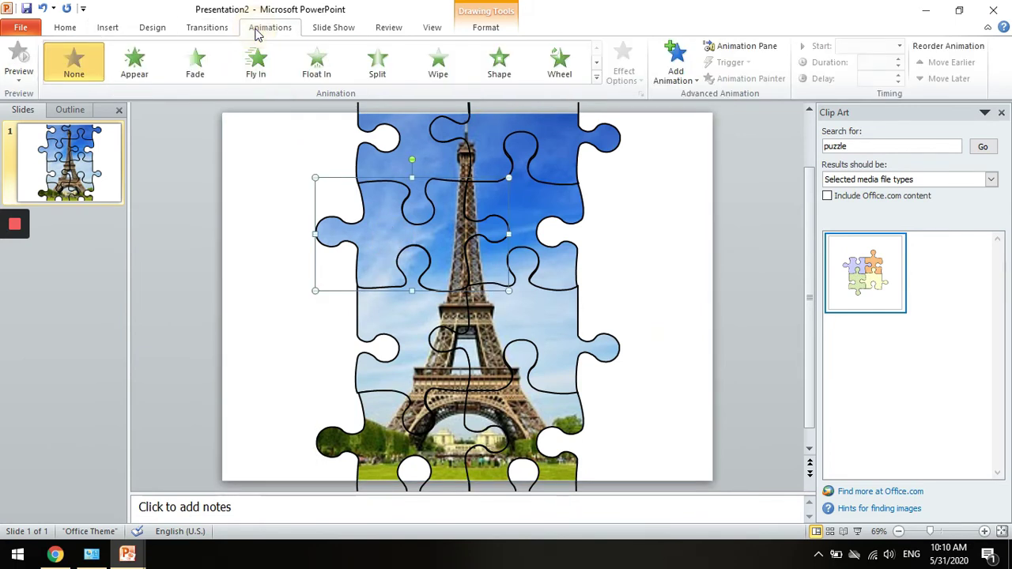
left_click(257, 63)
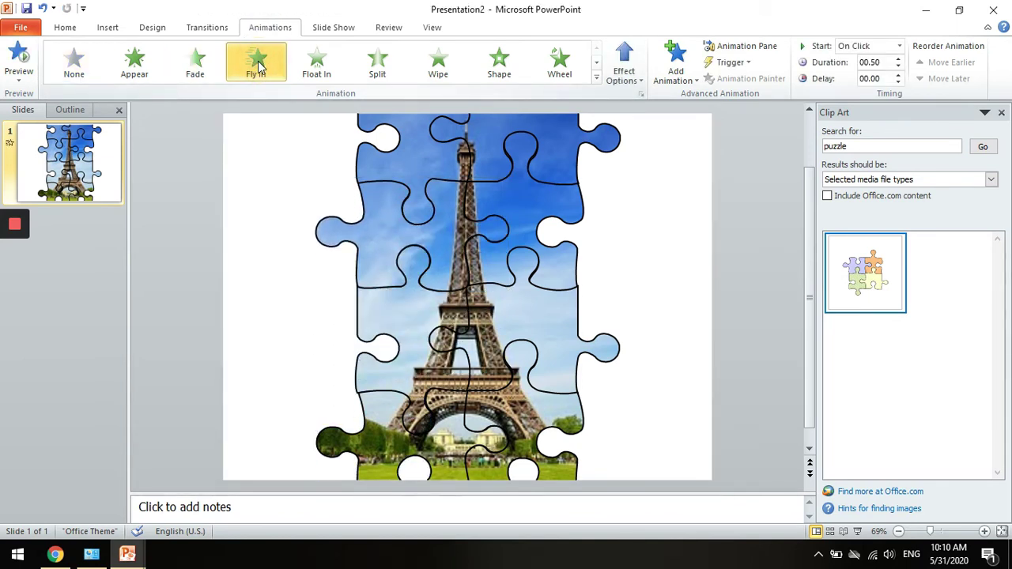
left_click(622, 63)
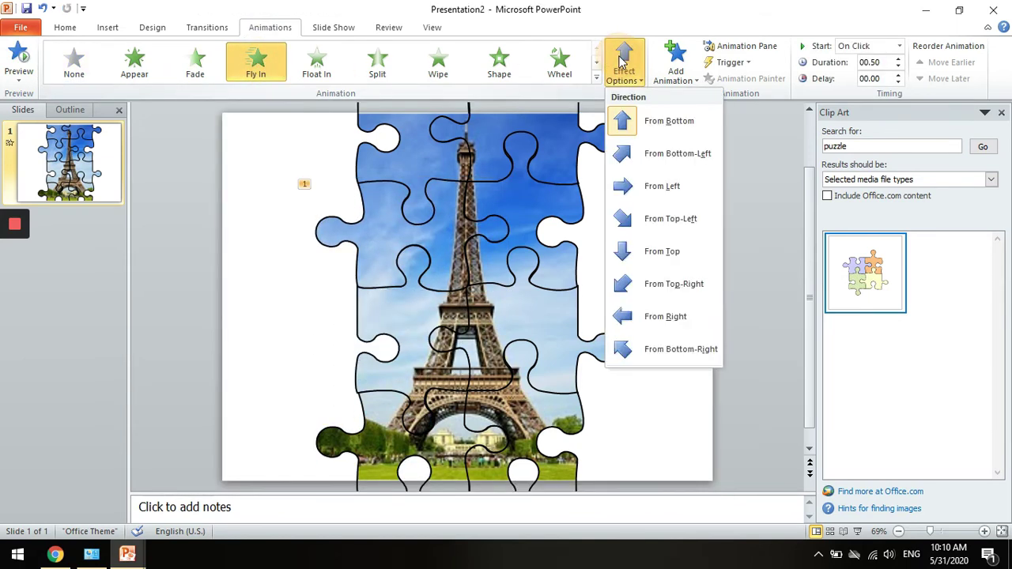
left_click(662, 187)
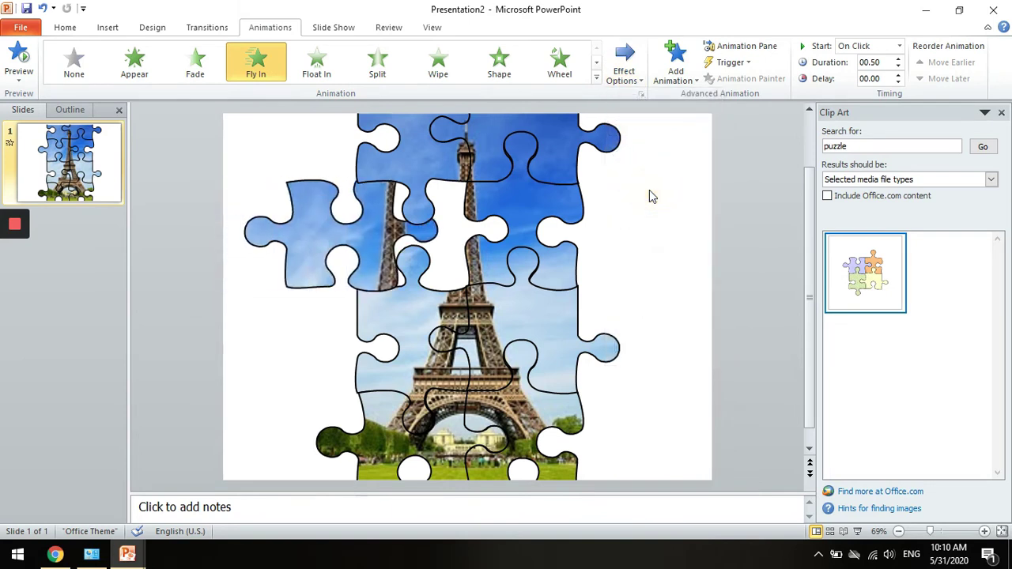
Step: Give the lower-right piece a Fly In entrance From Bottom-Right
left_click(544, 411)
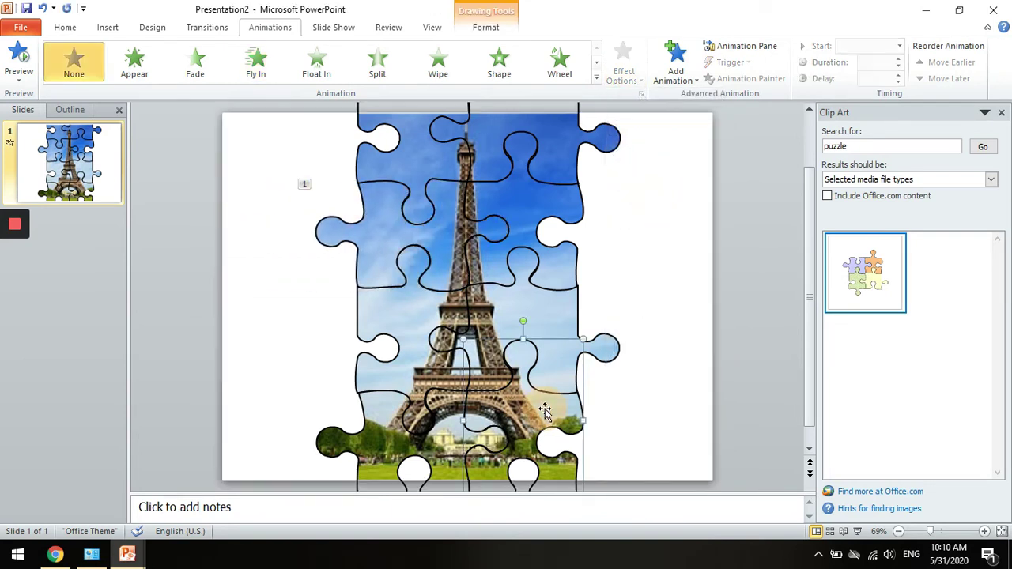
left_click(256, 62)
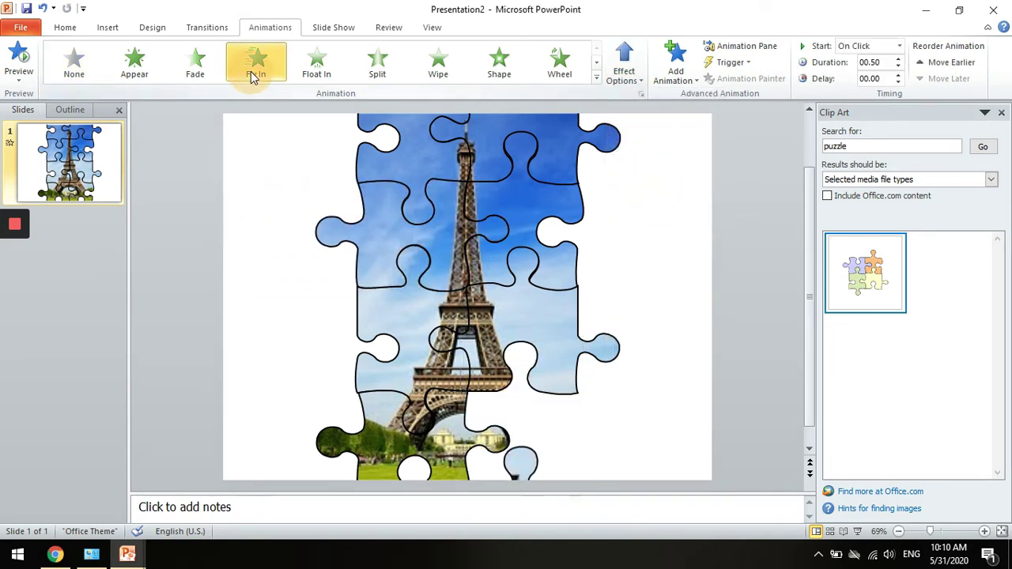
left_click(624, 62)
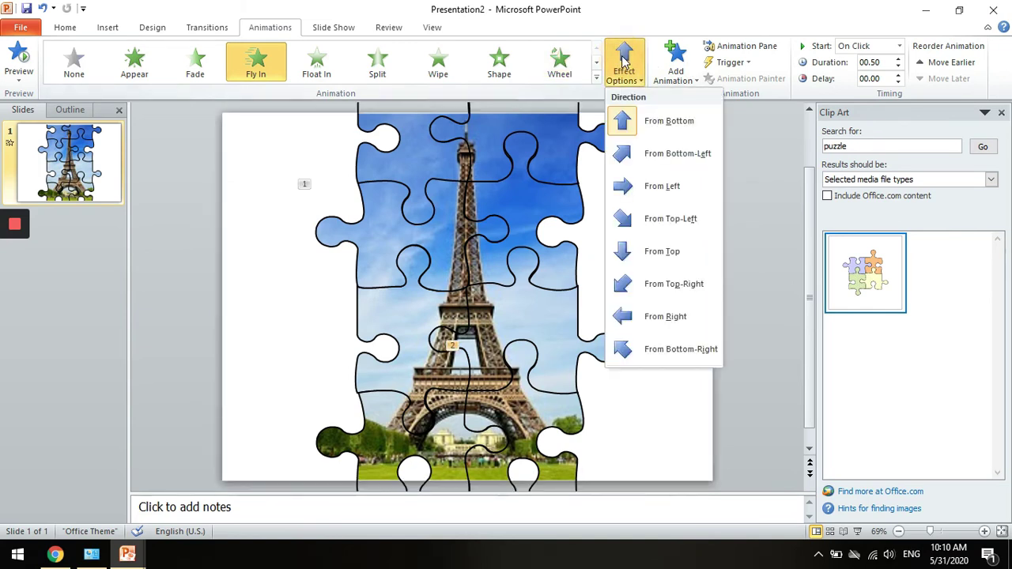
left_click(653, 348)
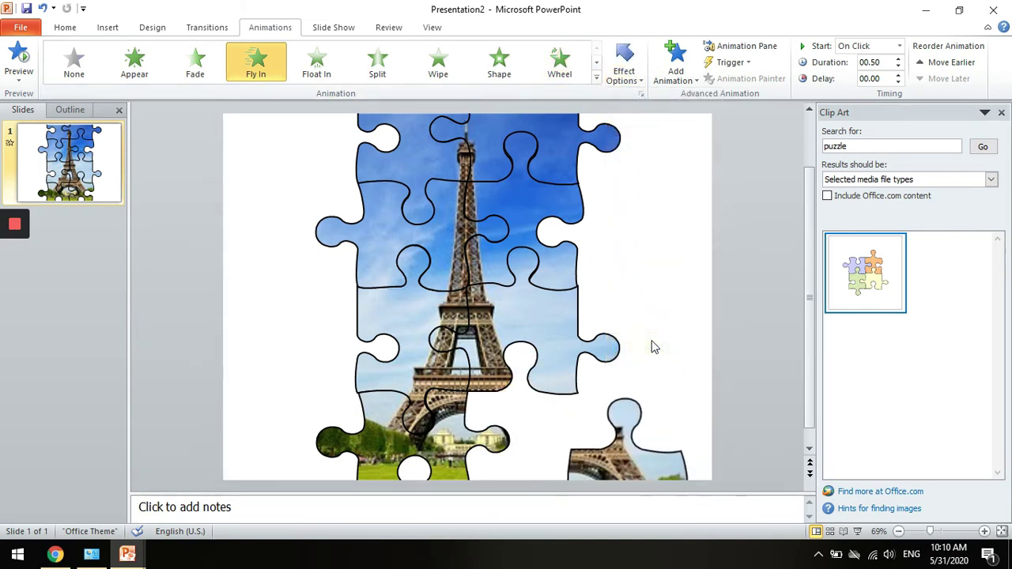
Step: Give the top-right piece a Fly In entrance From Top-Right
left_click(531, 132)
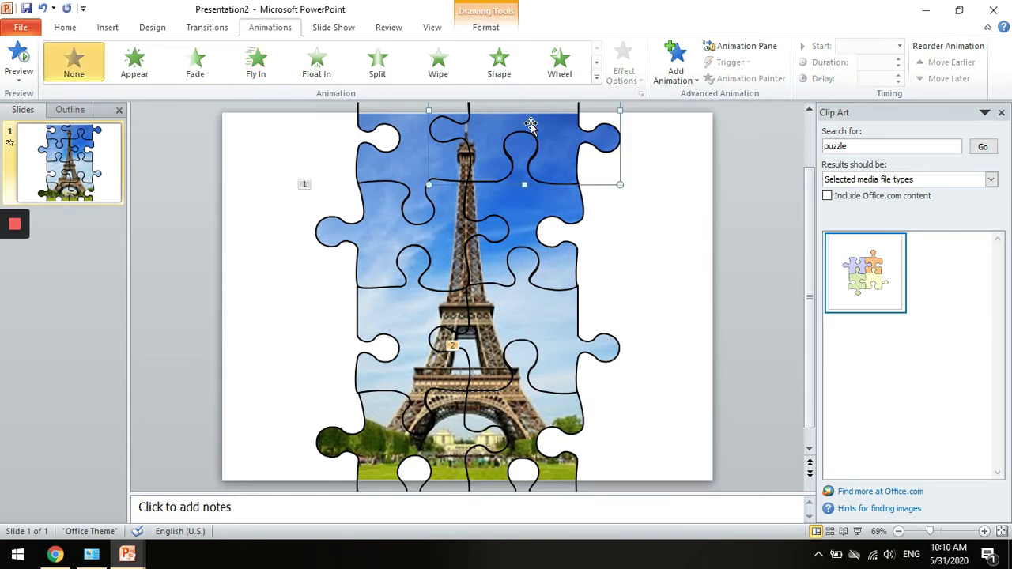
left_click(261, 67)
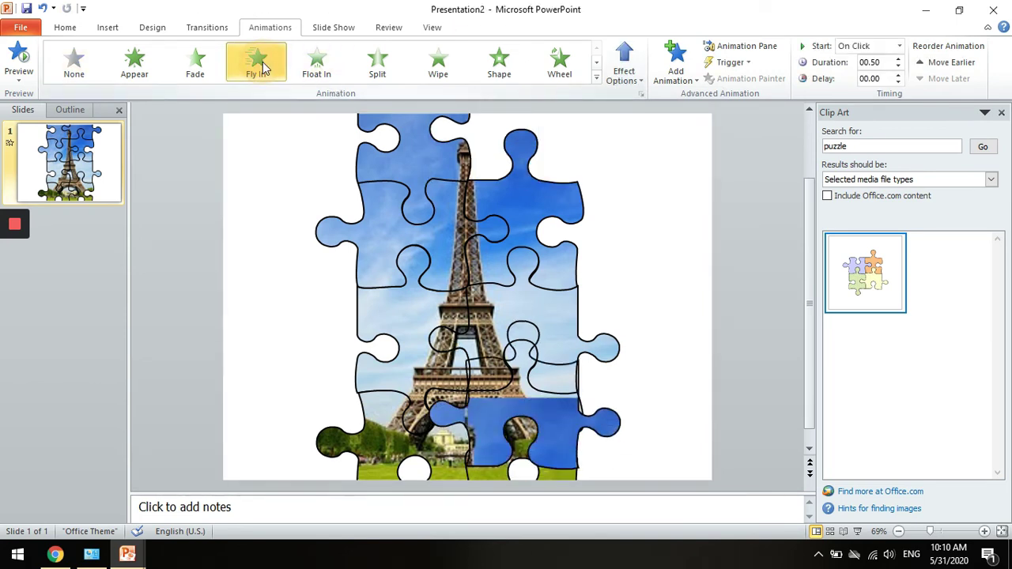
left_click(624, 67)
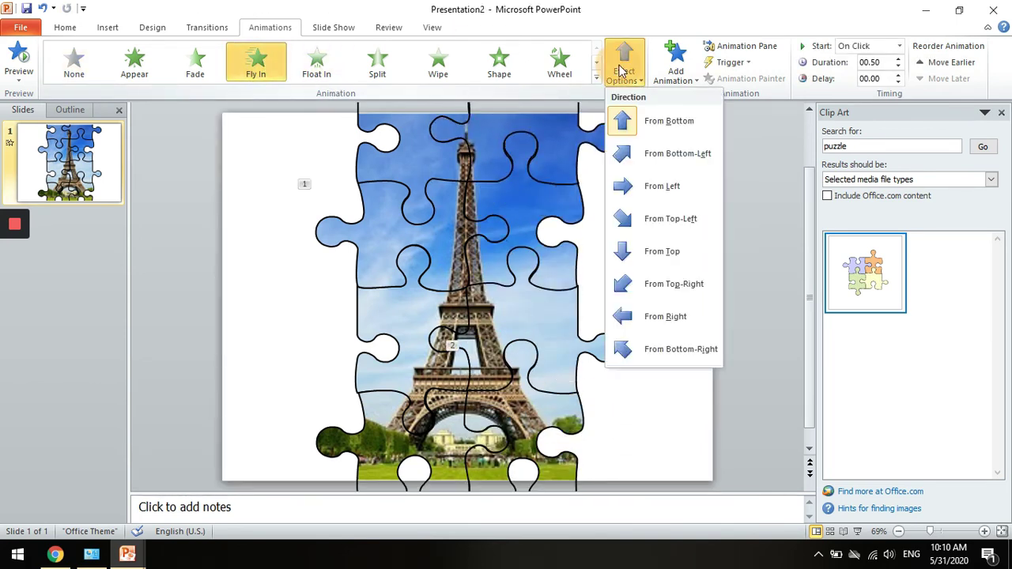
left_click(643, 285)
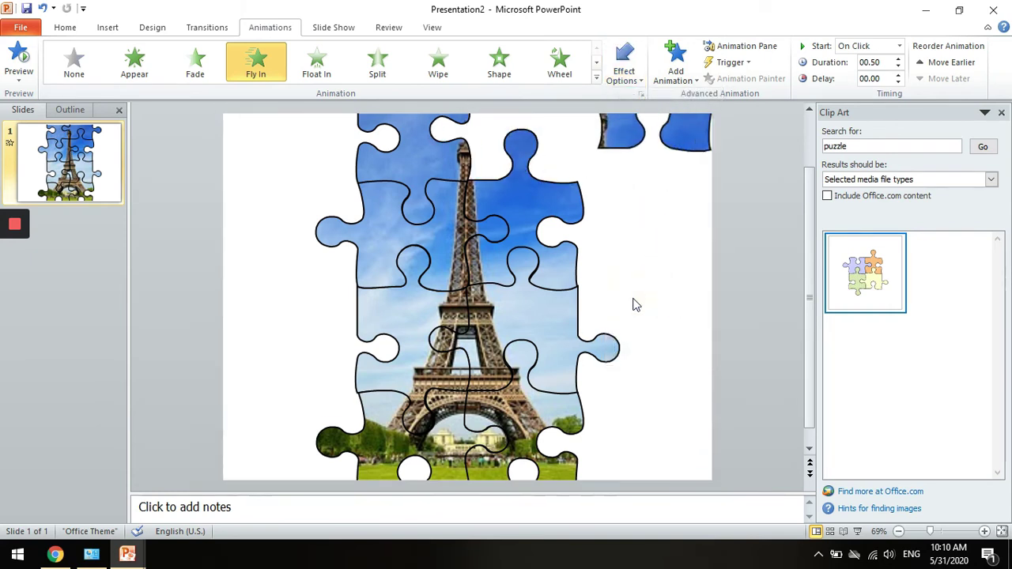
Step: Give the middle-left piece a Fly In entrance From Left
left_click(404, 321)
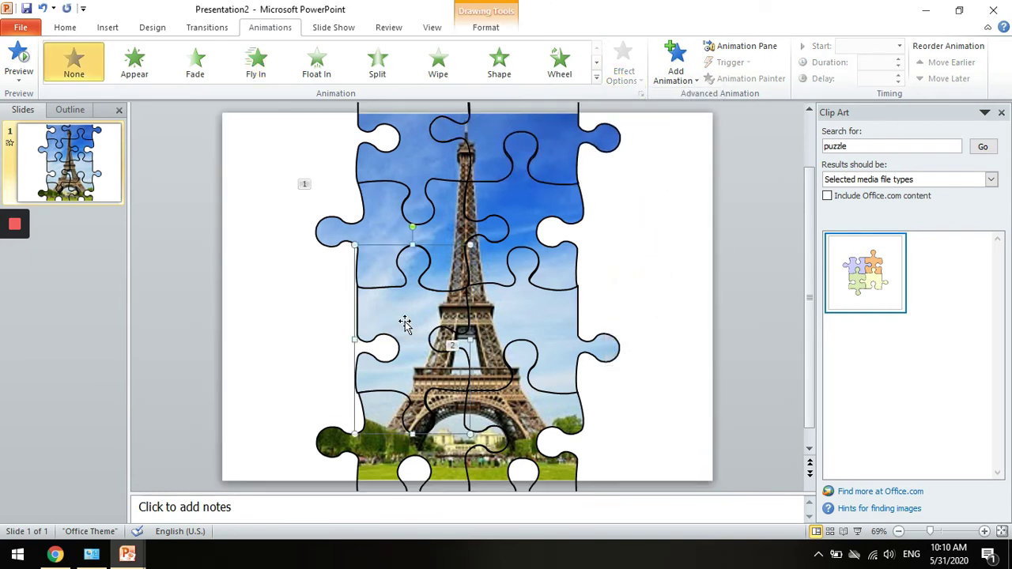
left_click(262, 73)
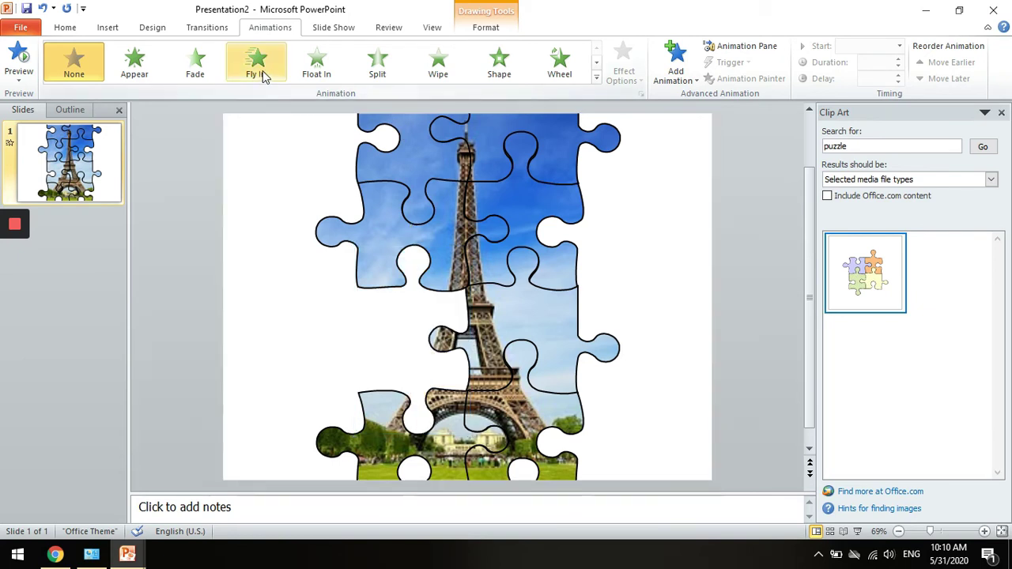
left_click(623, 71)
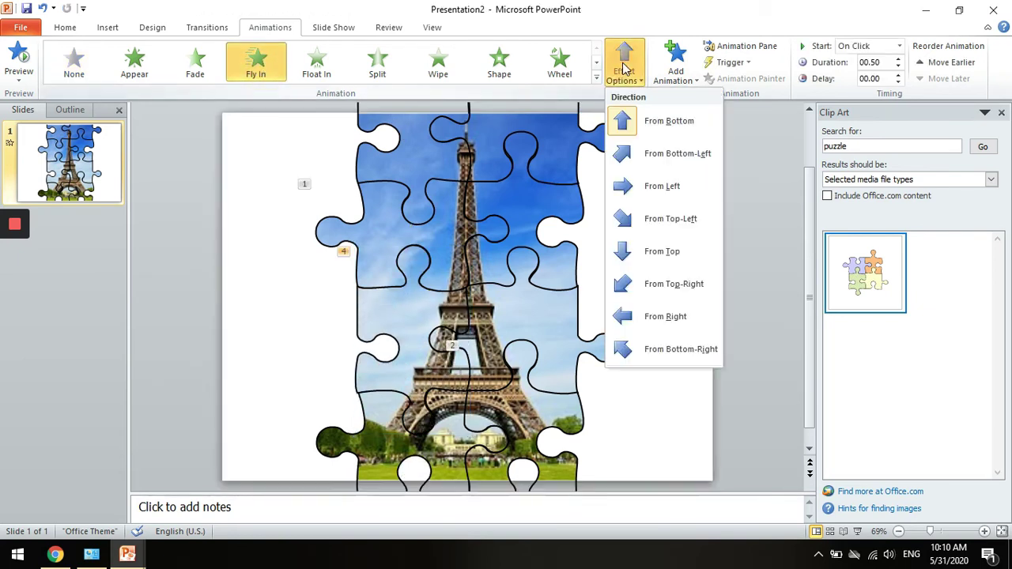
left_click(650, 188)
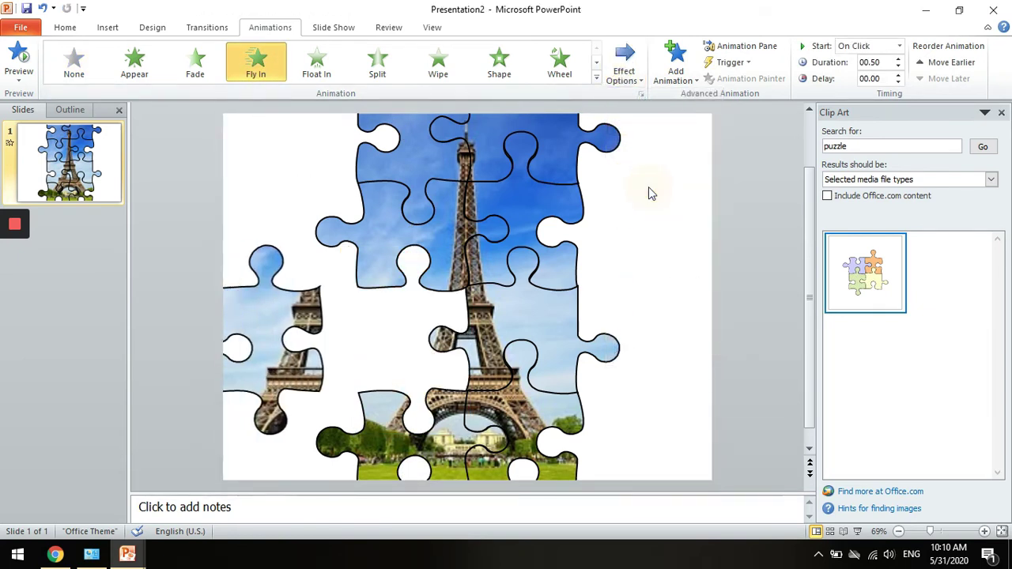
Step: Give the bottom-left piece a Fly In entrance From Bottom-Left
left_click(404, 149)
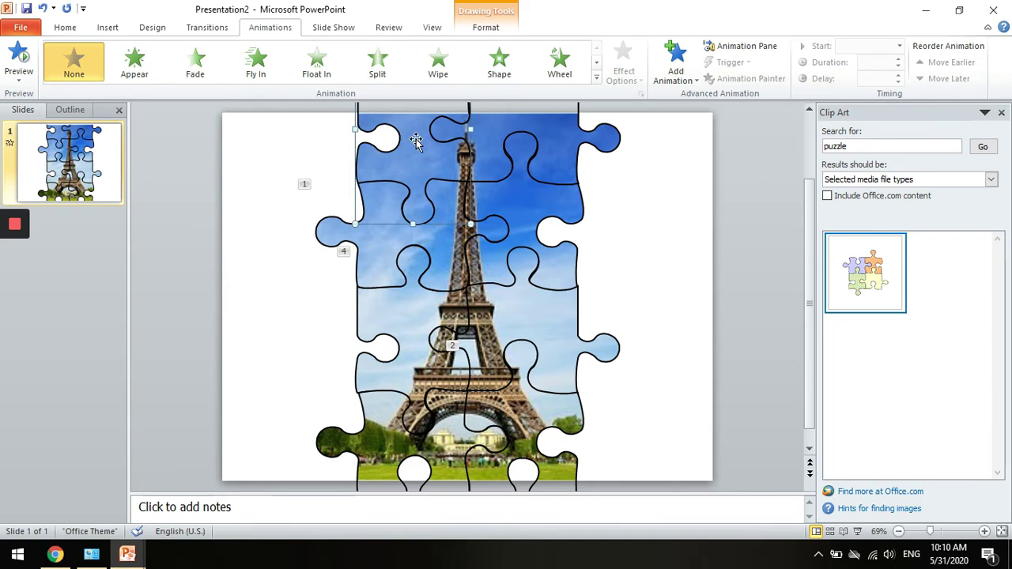
left_click(387, 433)
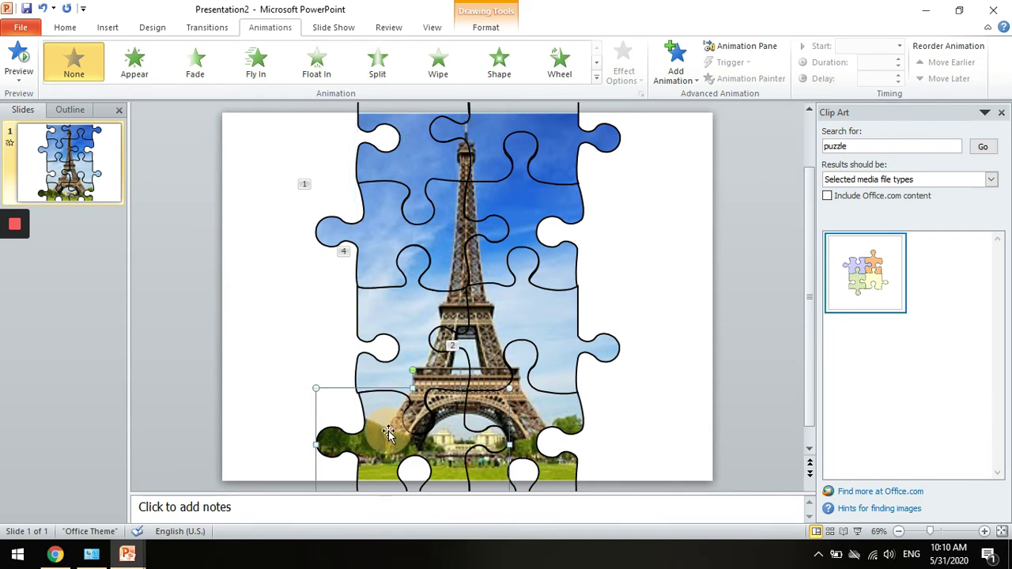
left_click(259, 67)
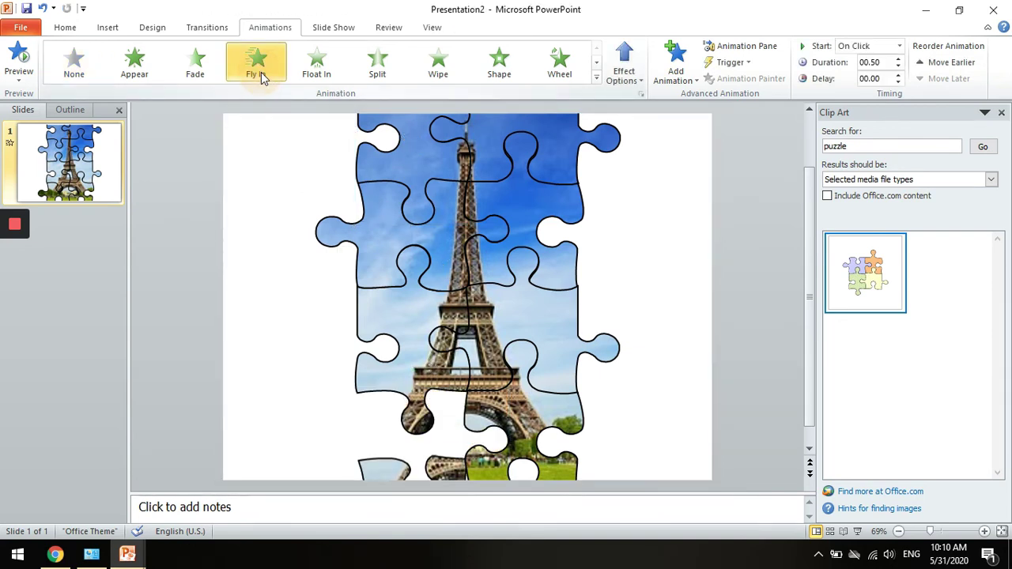
left_click(623, 65)
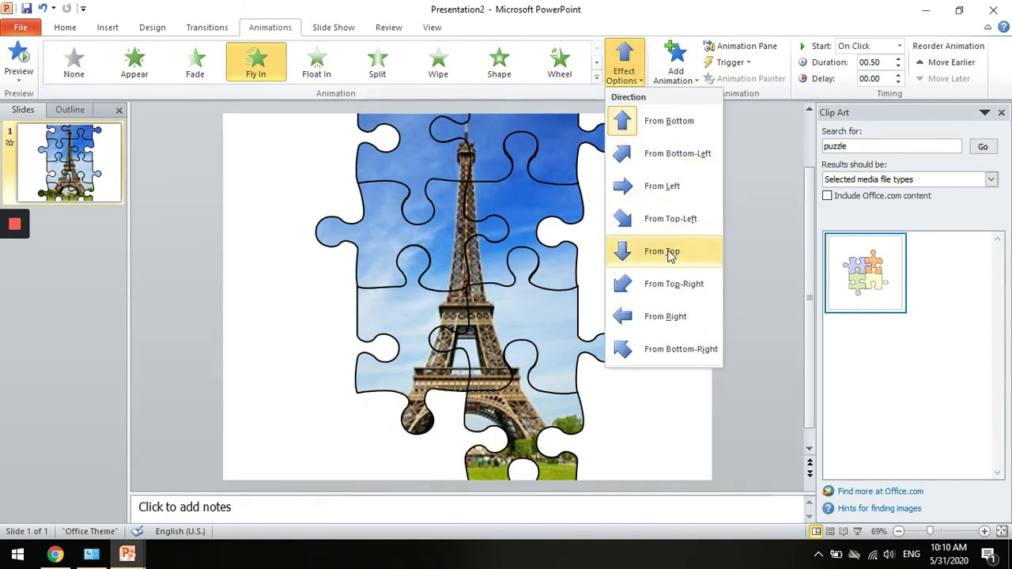
left_click(663, 158)
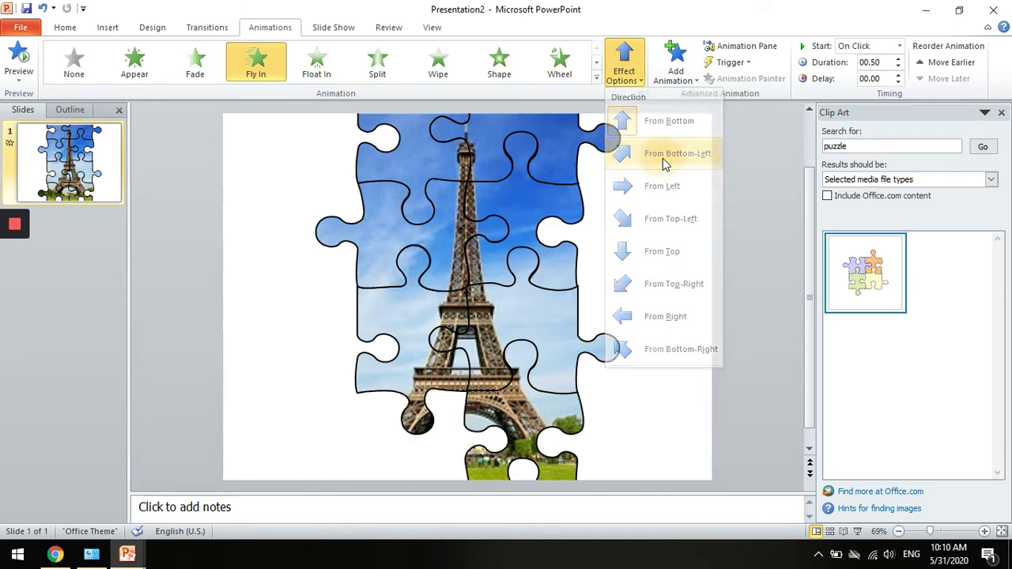
Step: Close Clip Art, show the Animation Pane, and fly the top-right piece in From Right
left_click(1000, 112)
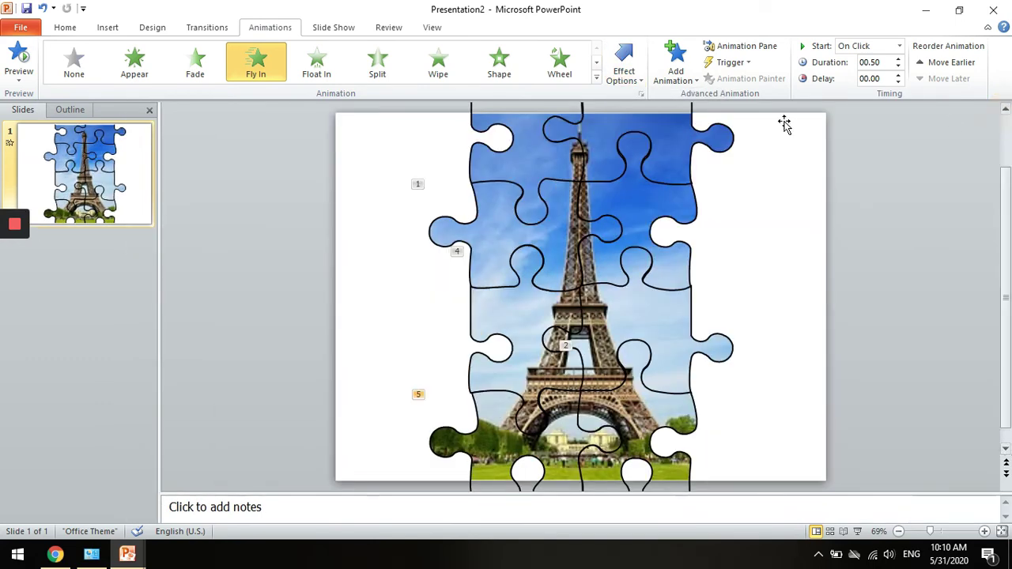
left_click(744, 47)
left_click(539, 225)
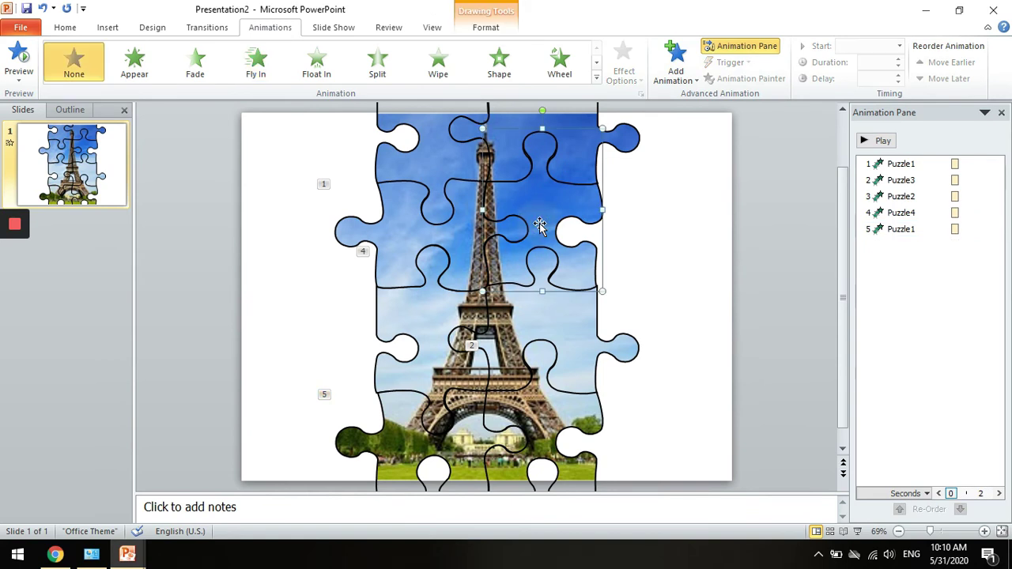
left_click(261, 70)
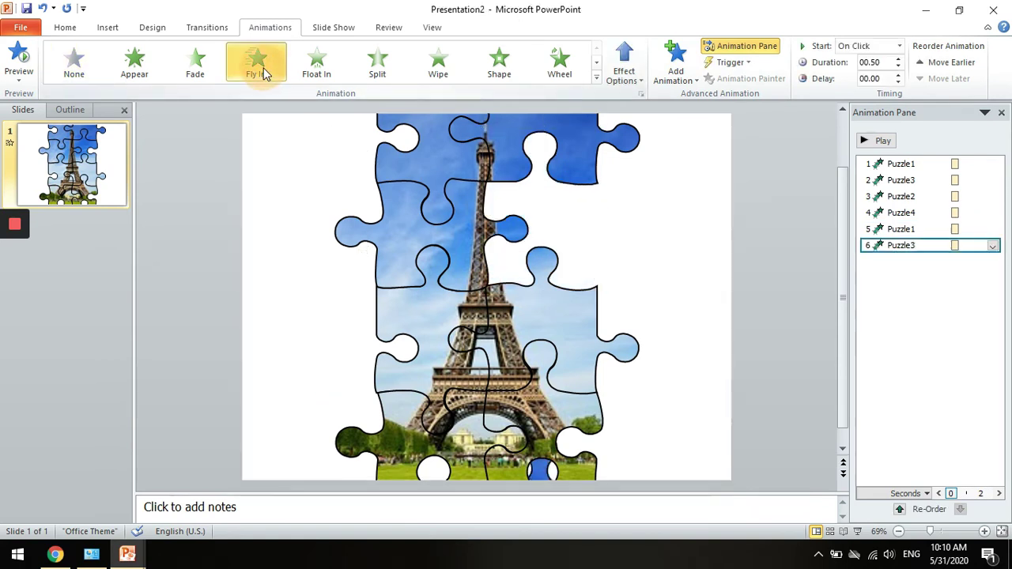
left_click(624, 63)
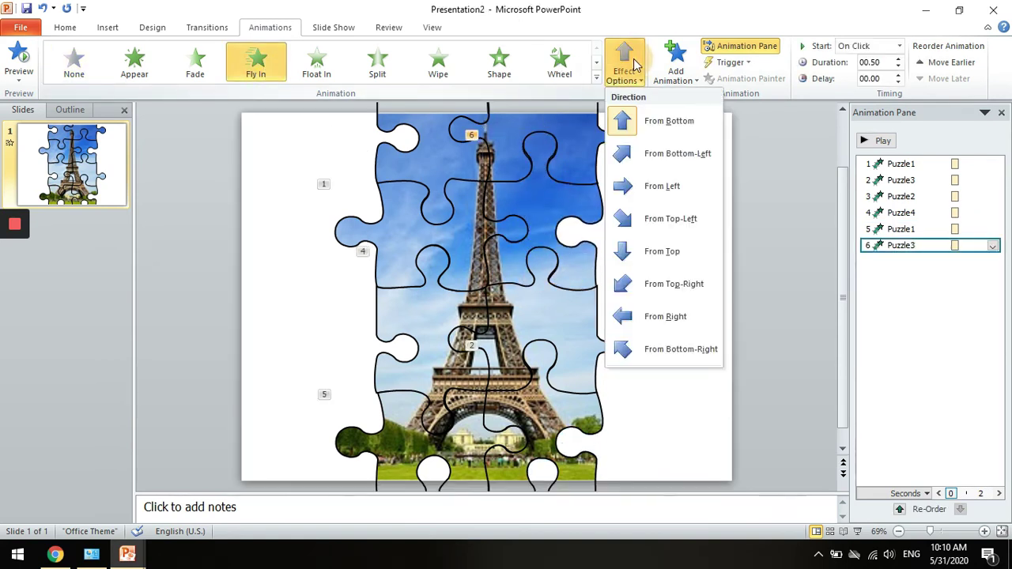
left_click(666, 317)
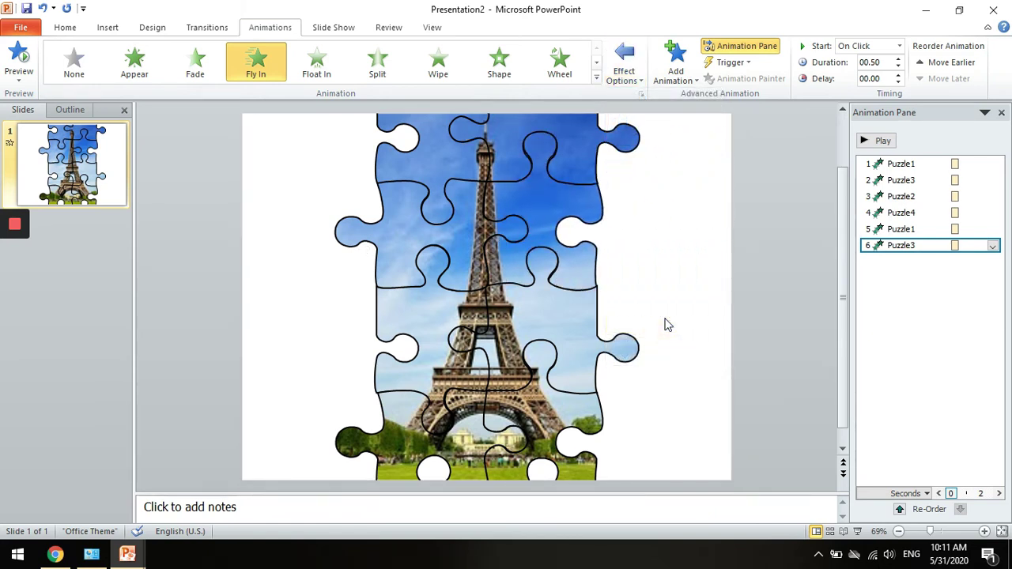
Step: Preview the animations in a slide show, then exit back to editing
left_click(571, 139)
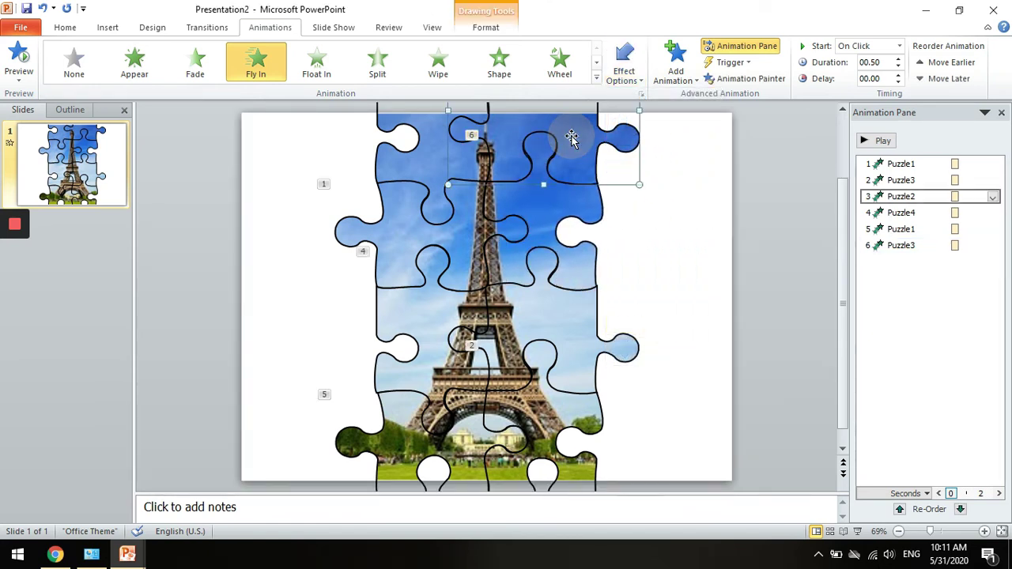
left_click(698, 241)
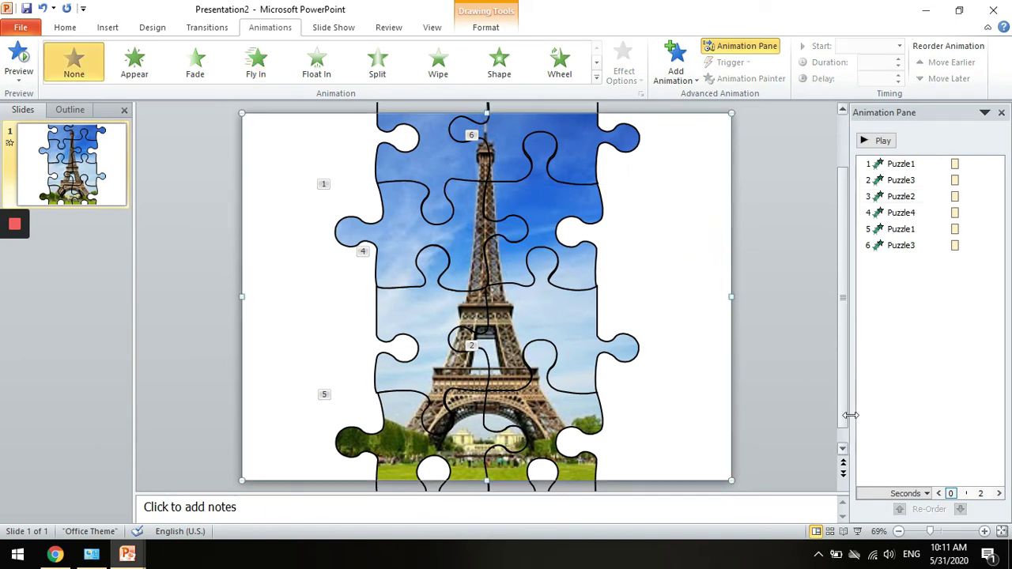
left_click(857, 531)
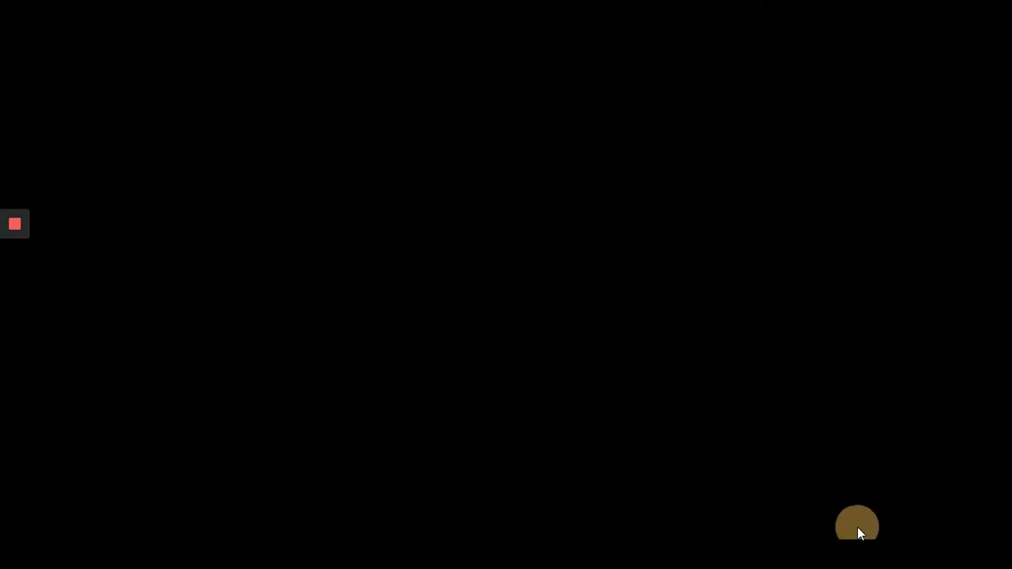
key("Escape")
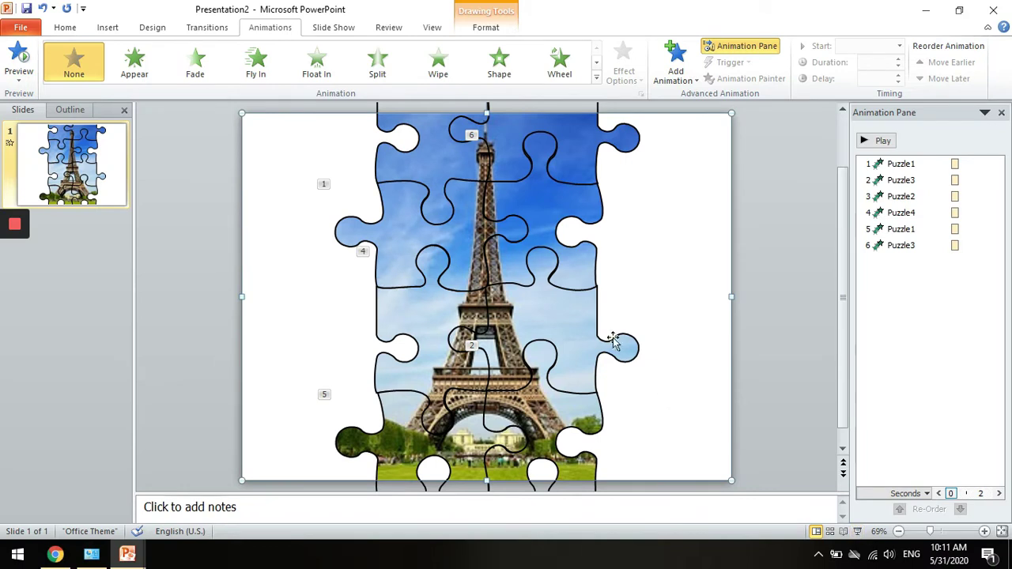
Step: Give the top-left piece a Fly In entrance From Top-Left
left_click(430, 166)
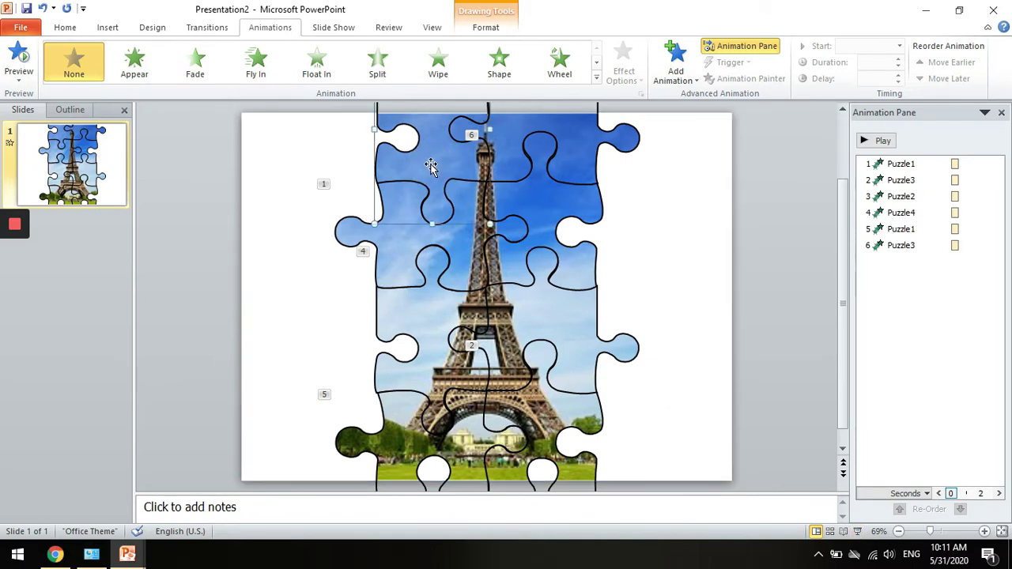
left_click(255, 60)
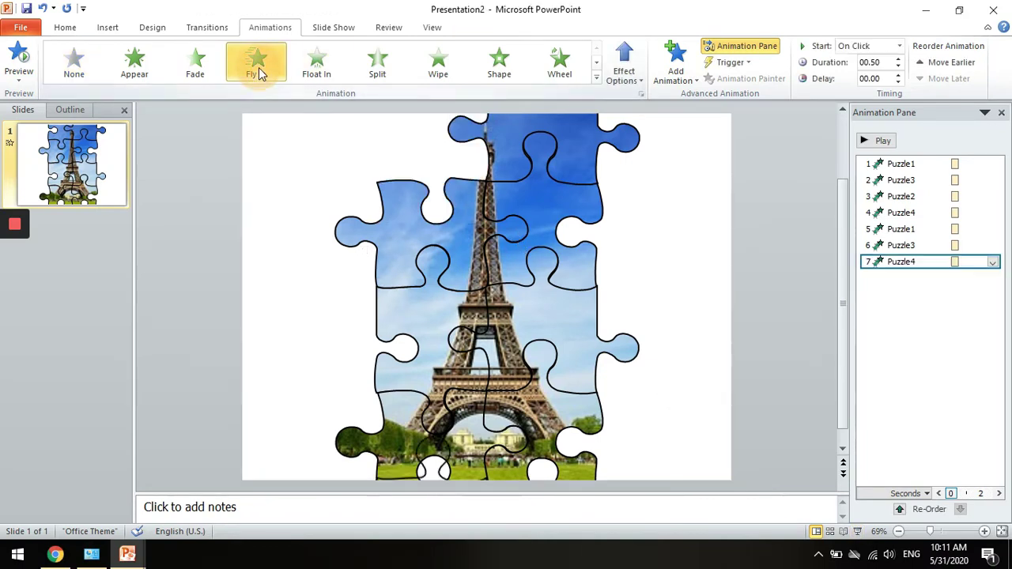
left_click(624, 70)
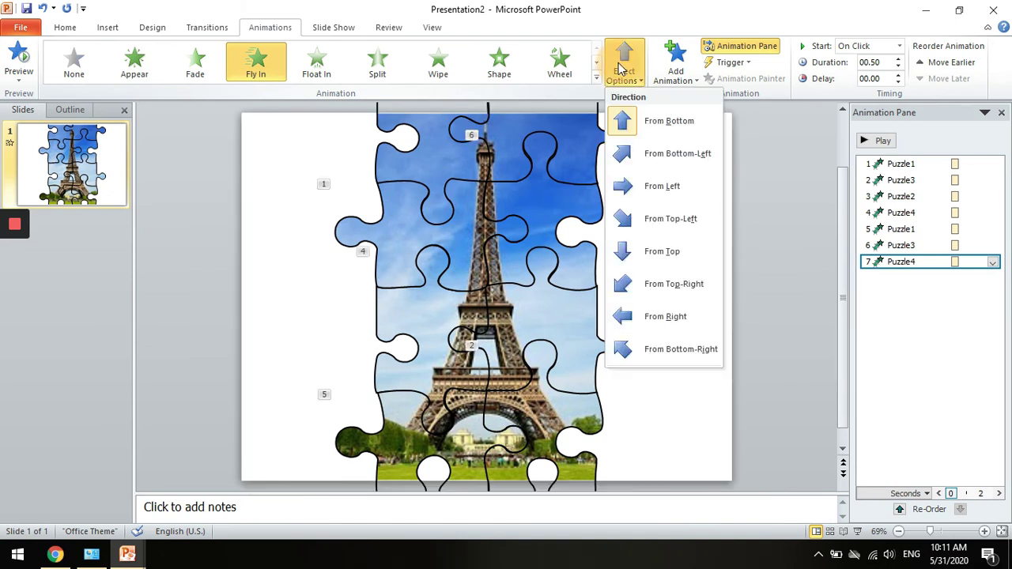
left_click(688, 212)
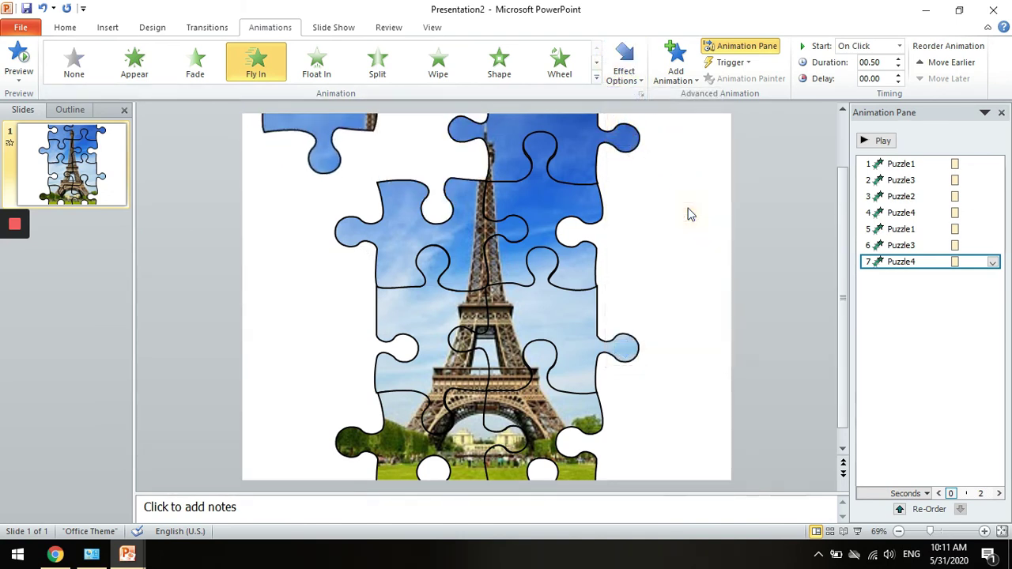
Step: Start the slide show to play the puzzle animations
left_click(544, 331)
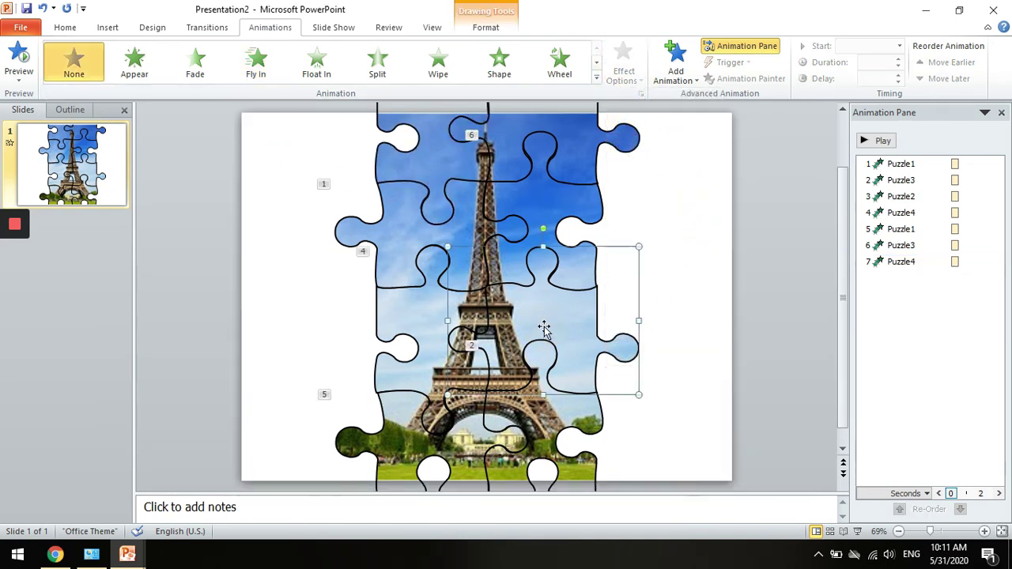
left_click(550, 415)
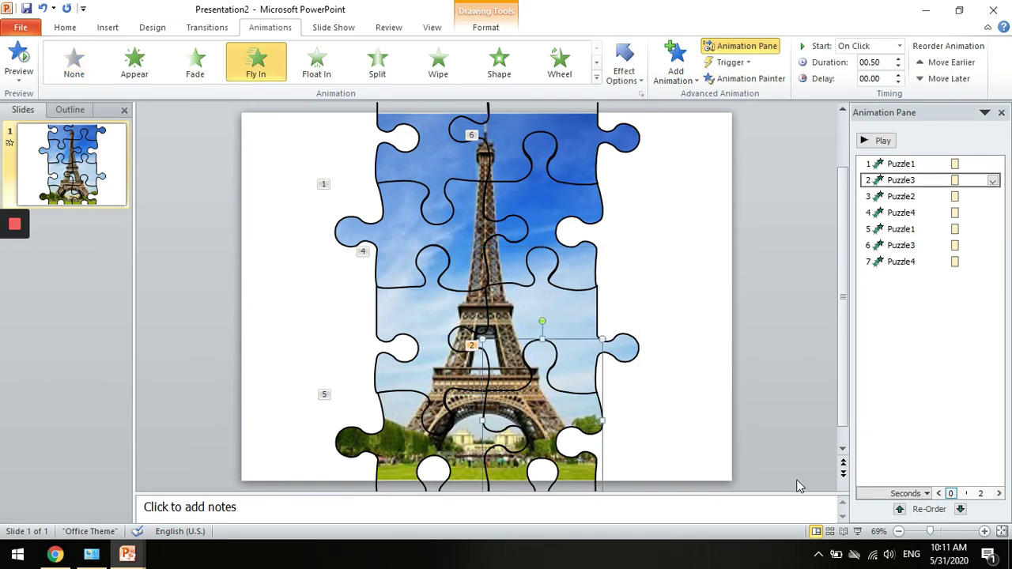
left_click(858, 531)
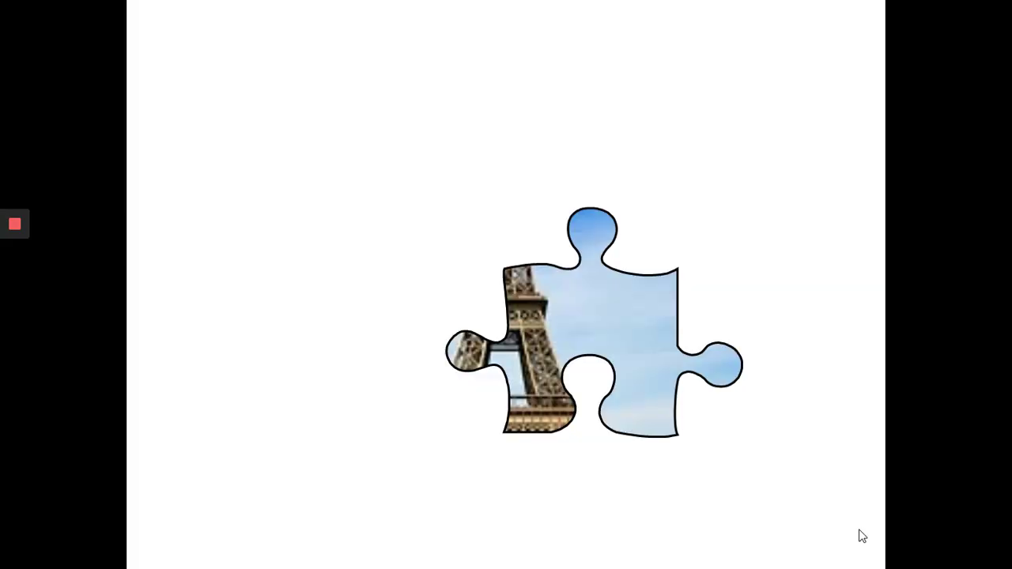
Step: Exit the slide show and give the right-middle piece Fly In From Right
key("Escape")
left_click(569, 296)
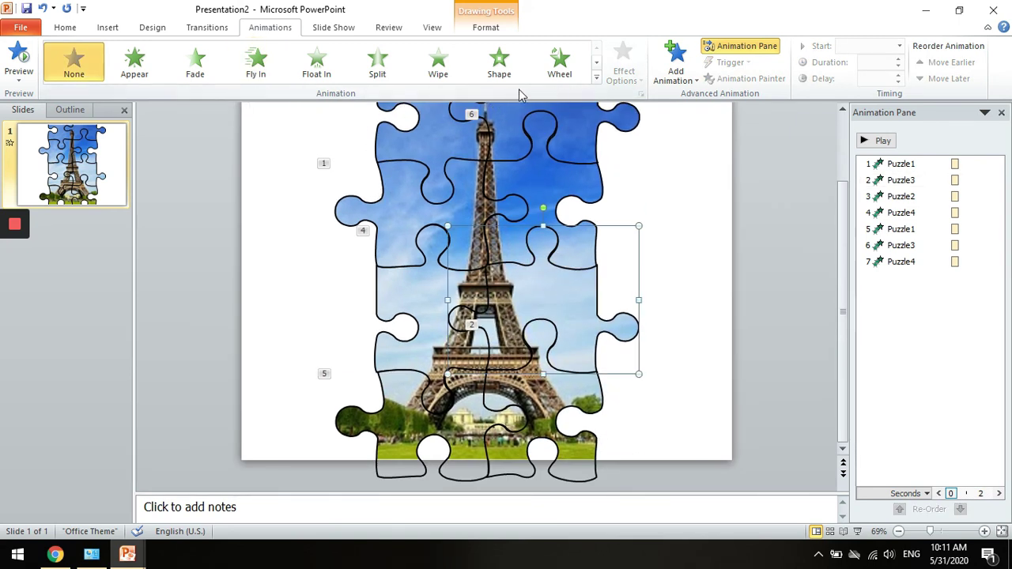
left_click(261, 65)
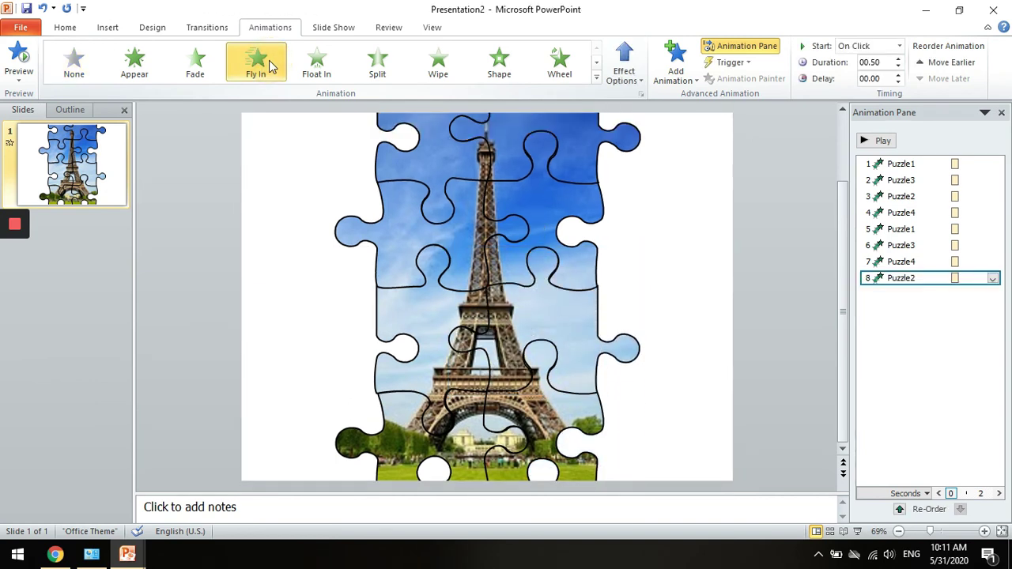
left_click(624, 63)
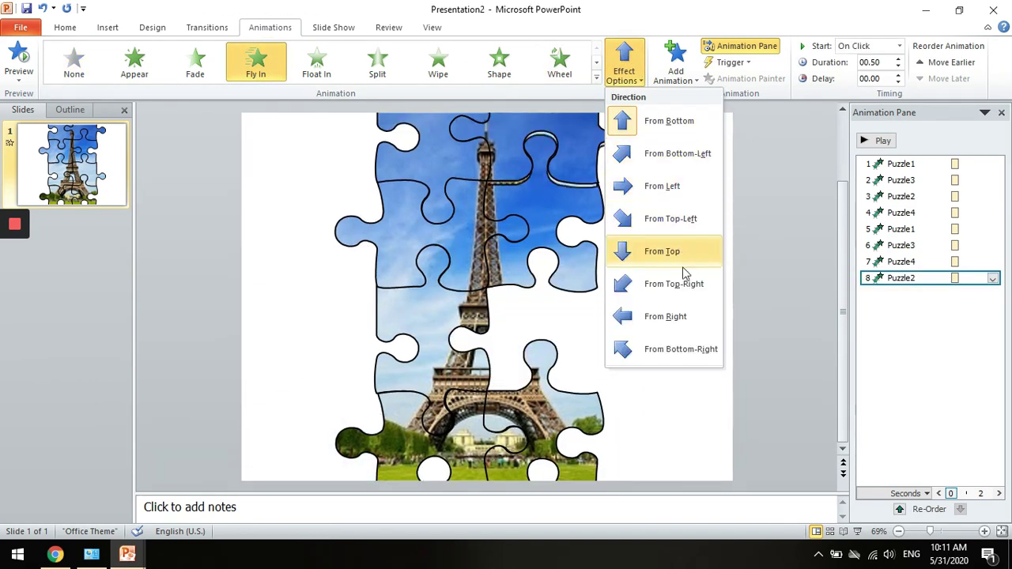
left_click(668, 324)
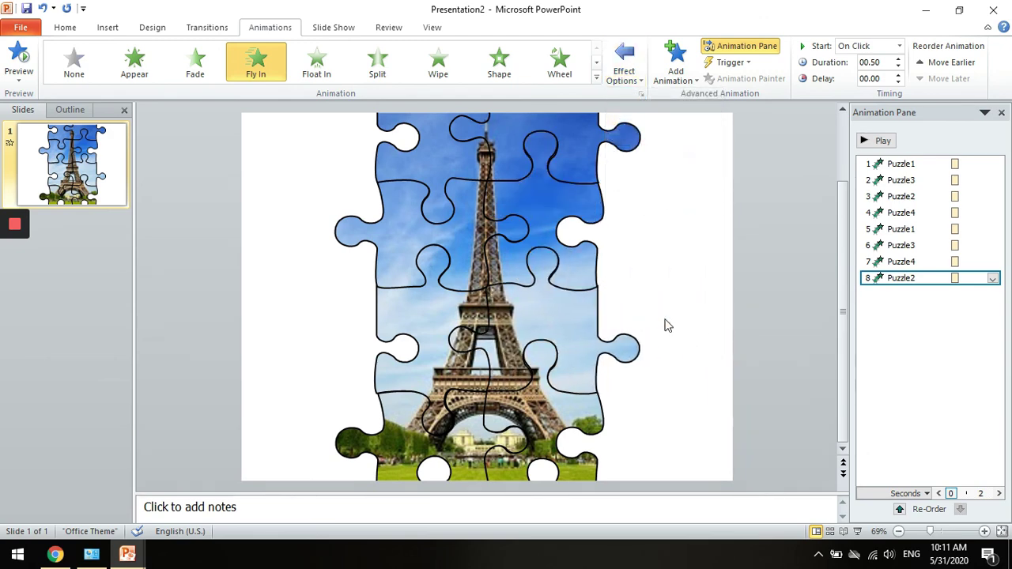
left_click(859, 528)
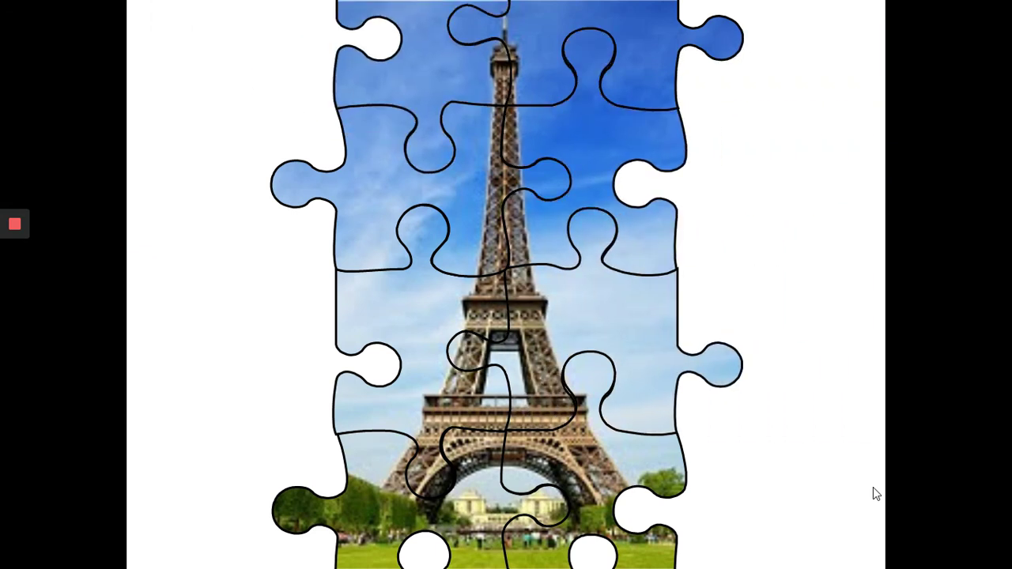
key("Escape")
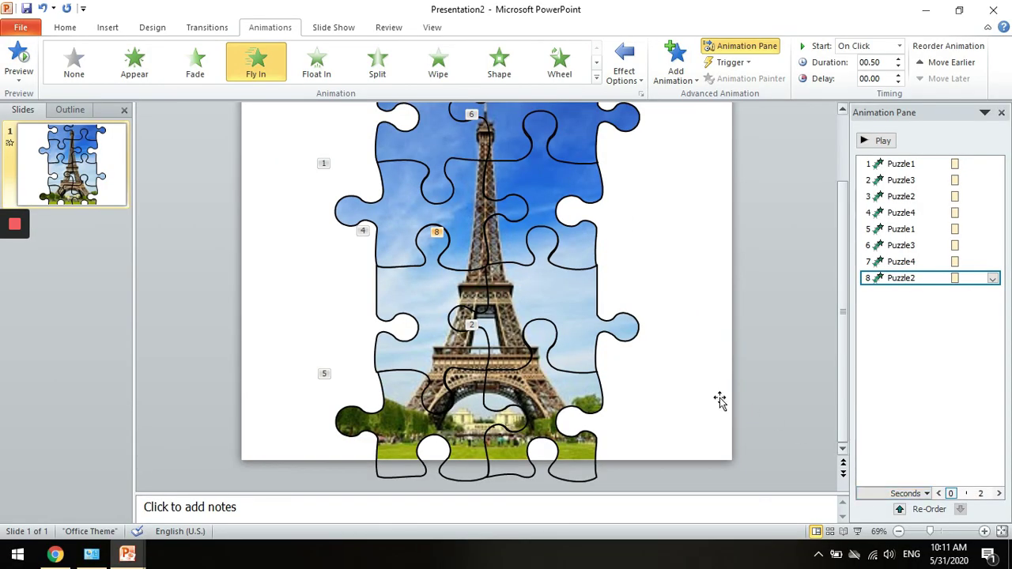